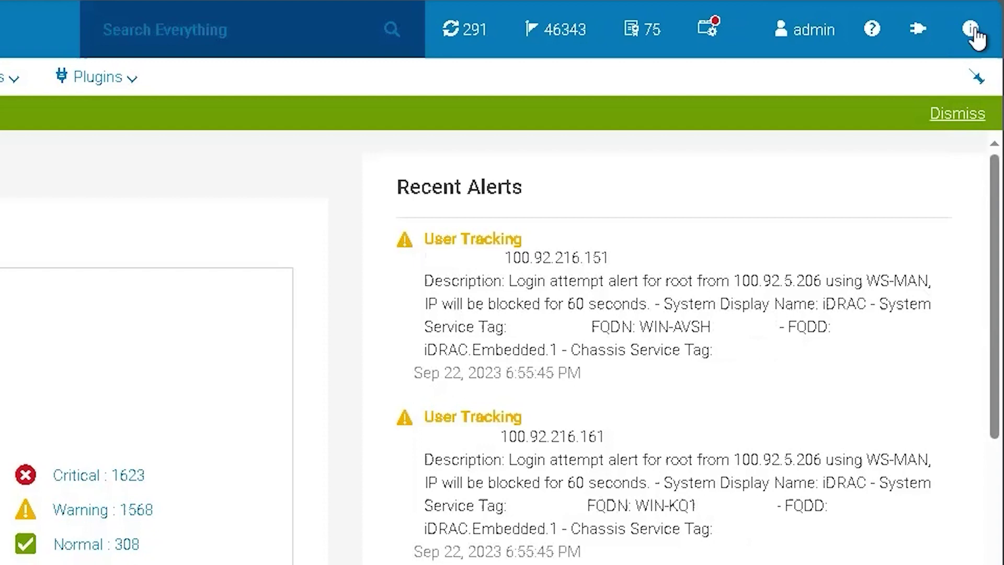
Step: Check the product version information, then go to Monitor > Troubleshoot
click(970, 29)
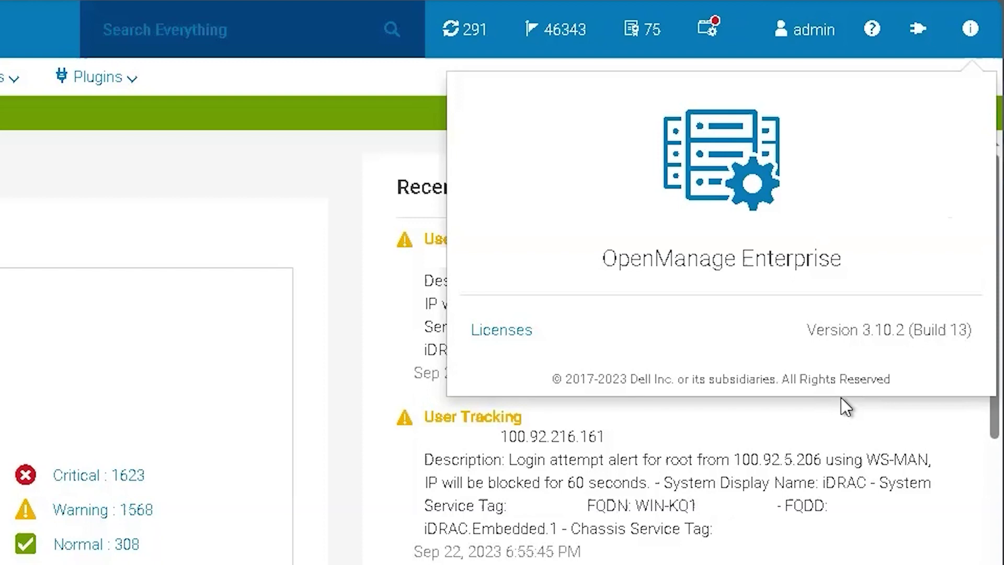
click(694, 145)
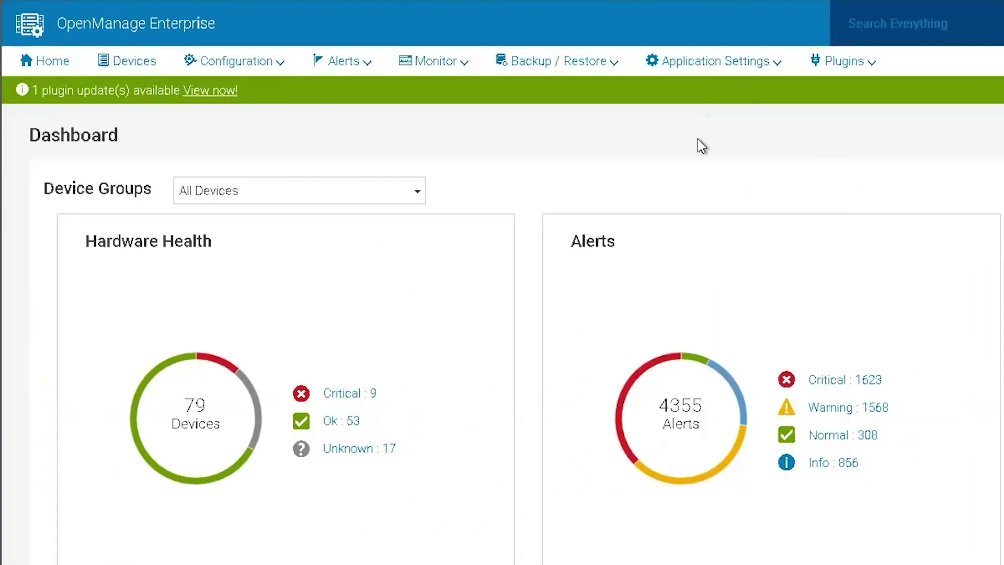
click(444, 63)
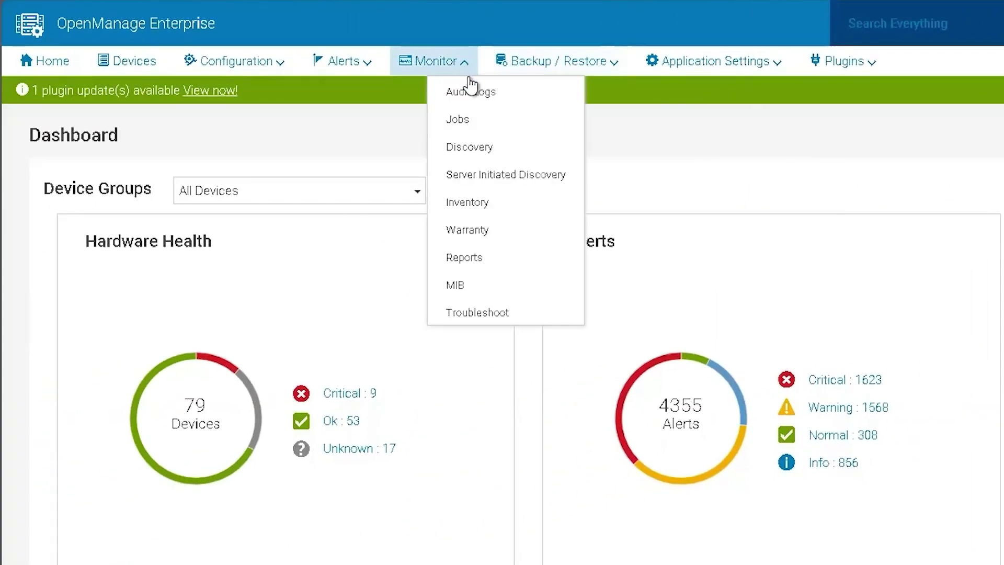
click(464, 314)
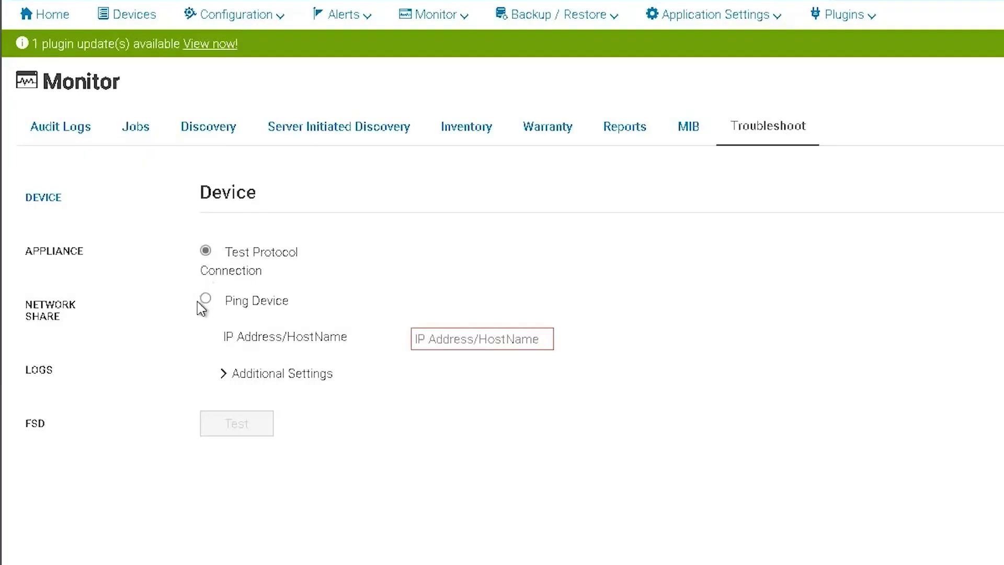
Step: Ping 100.92.20.65, copied from the iDRAC dashboard, and get a Success result
click(205, 299)
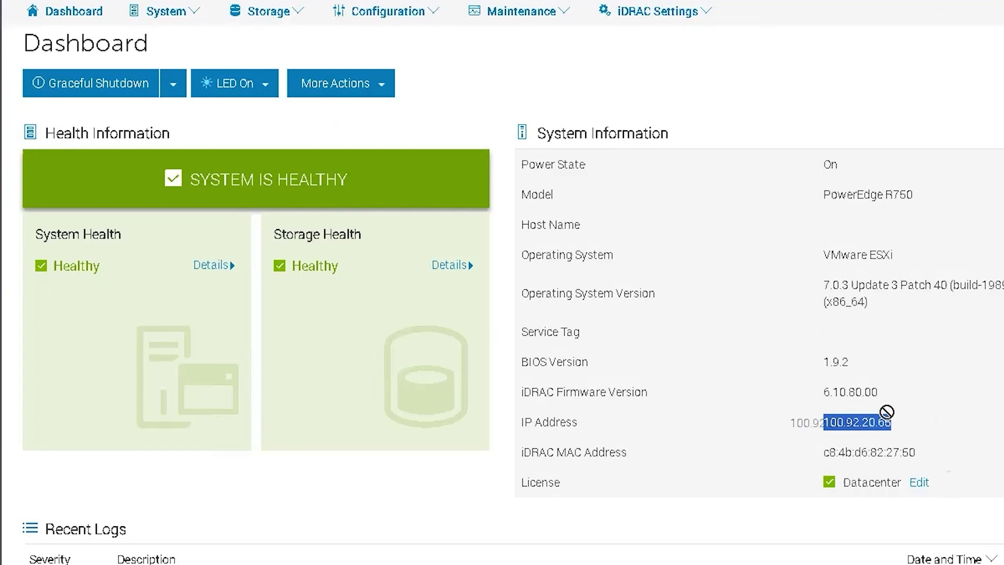
click(907, 426)
drag(907, 426, 824, 422)
key(ctrl+c)
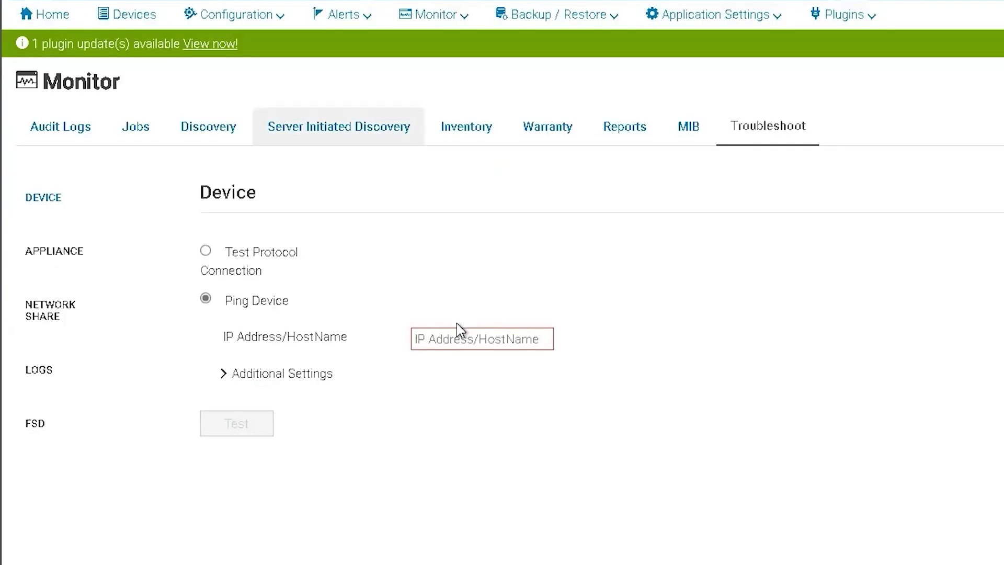
click(450, 339)
key(ctrl+v)
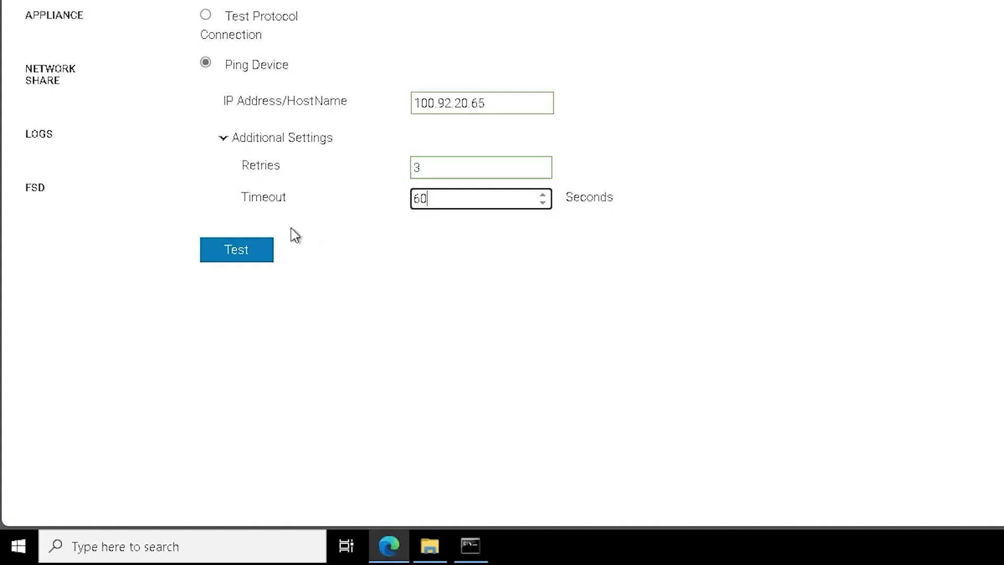
click(224, 251)
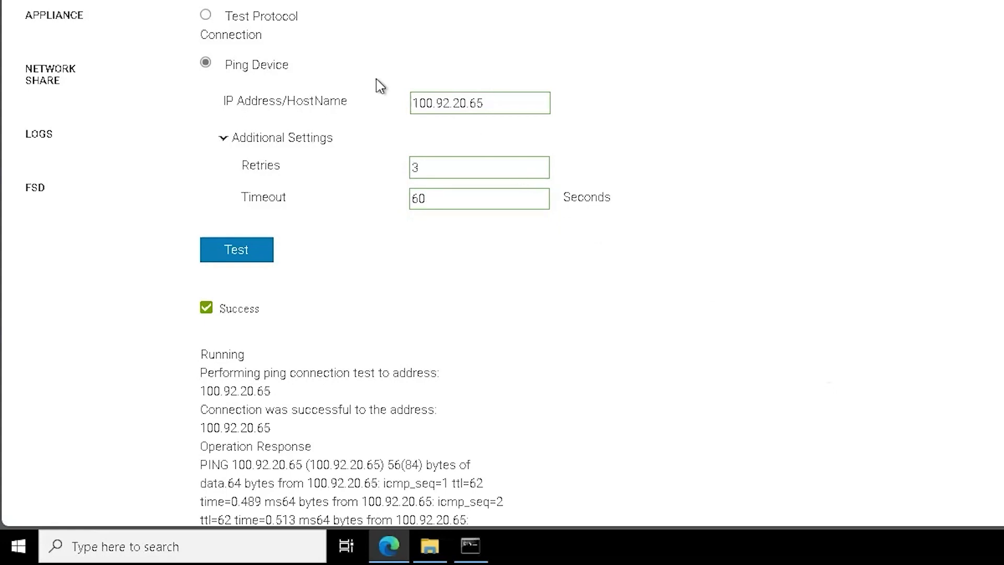
Step: Switch to Test Protocol Connection and choose WSMAN as the protocol
click(206, 16)
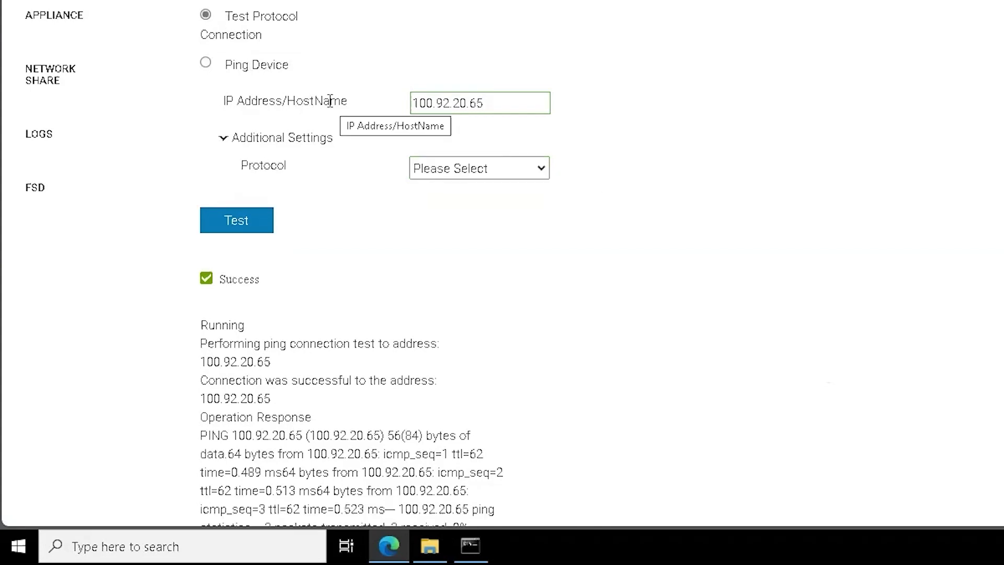
click(446, 104)
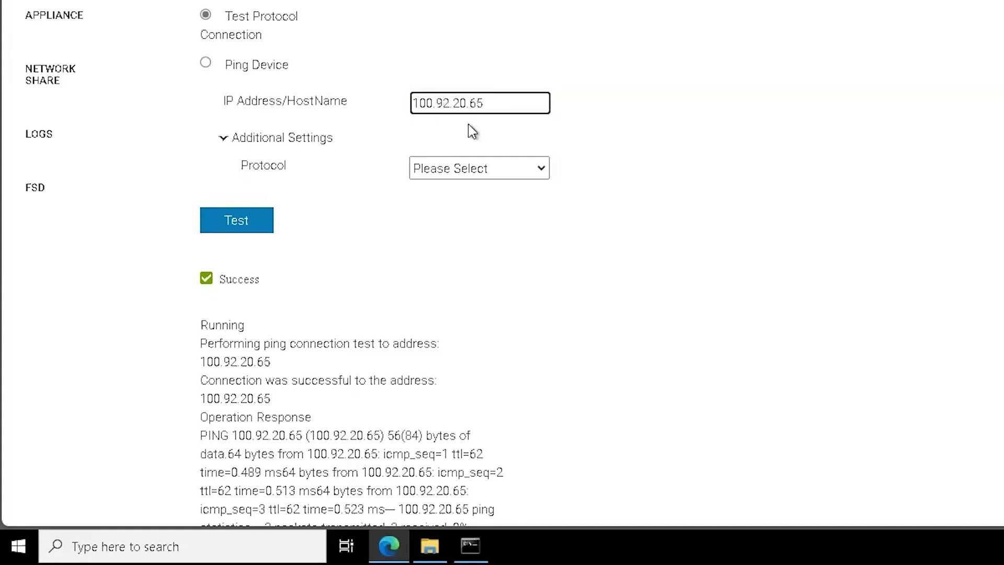
click(463, 172)
click(460, 171)
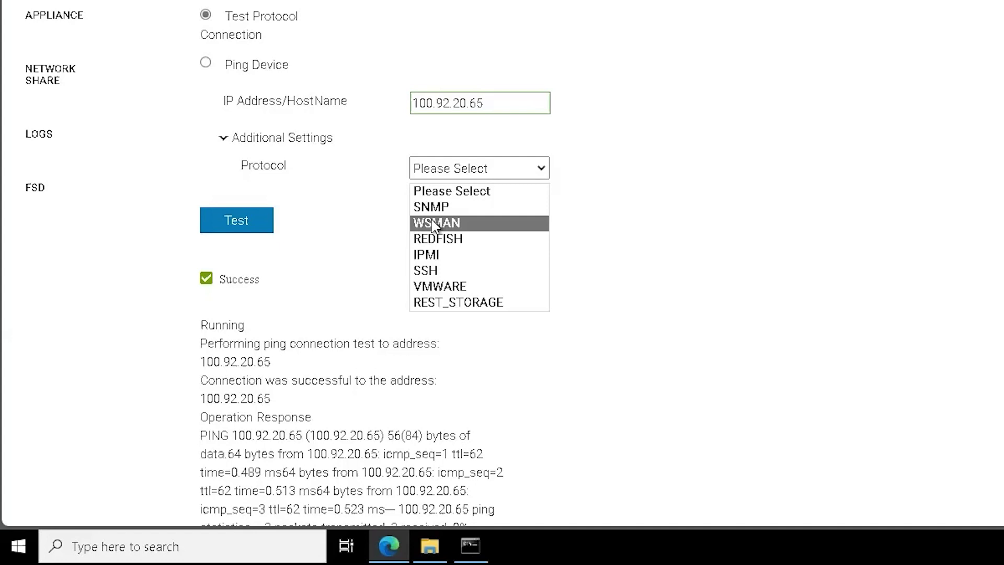
click(433, 224)
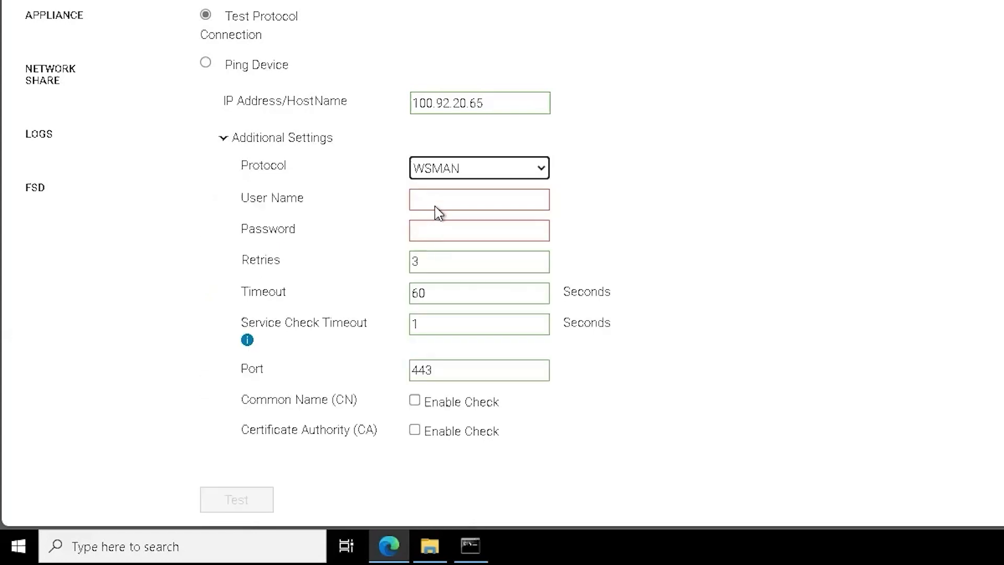
Step: Enter root credentials and run the WSMAN test to a successful connection
click(438, 205)
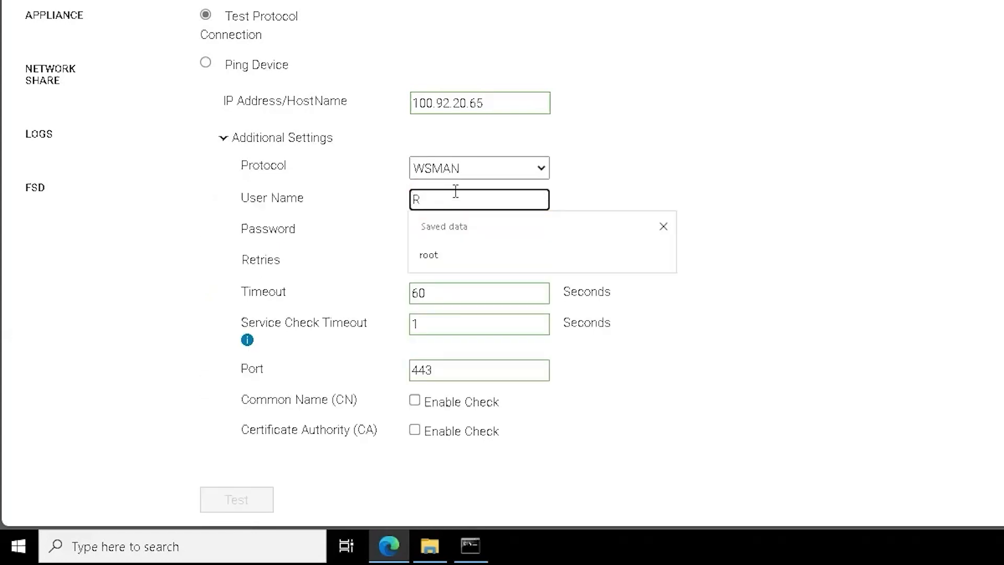
key(Tab)
scroll(439, 167, down, 2)
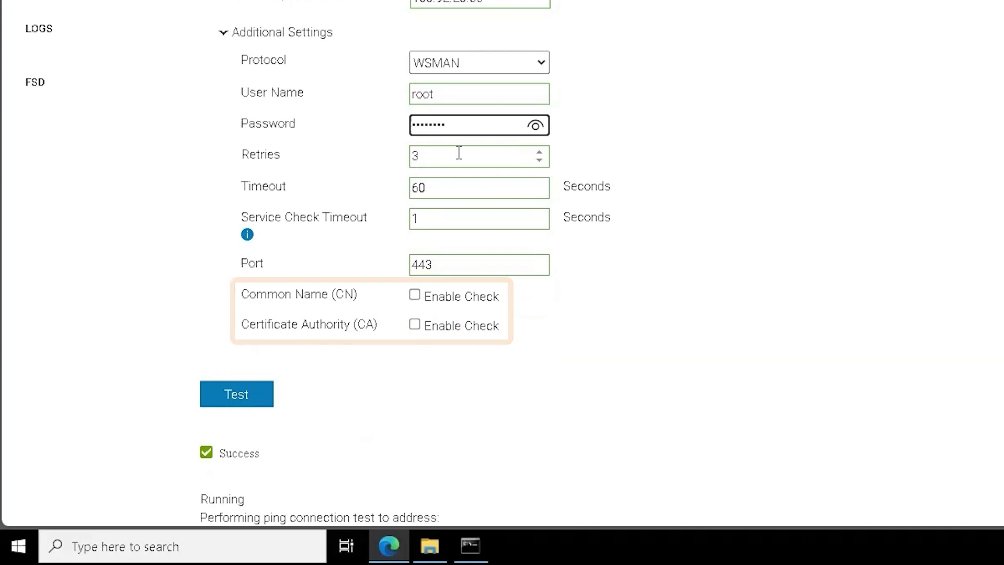
click(309, 398)
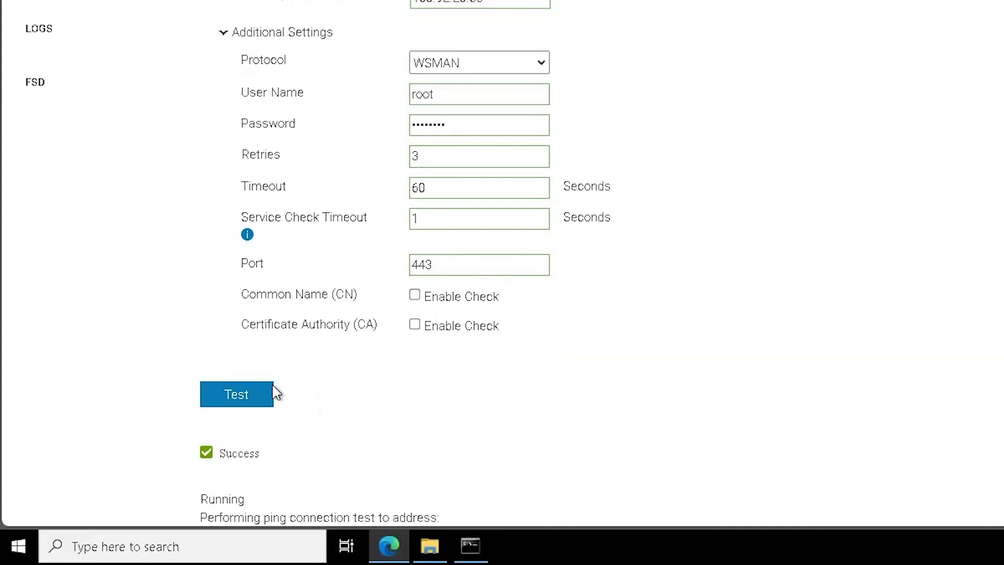
click(260, 395)
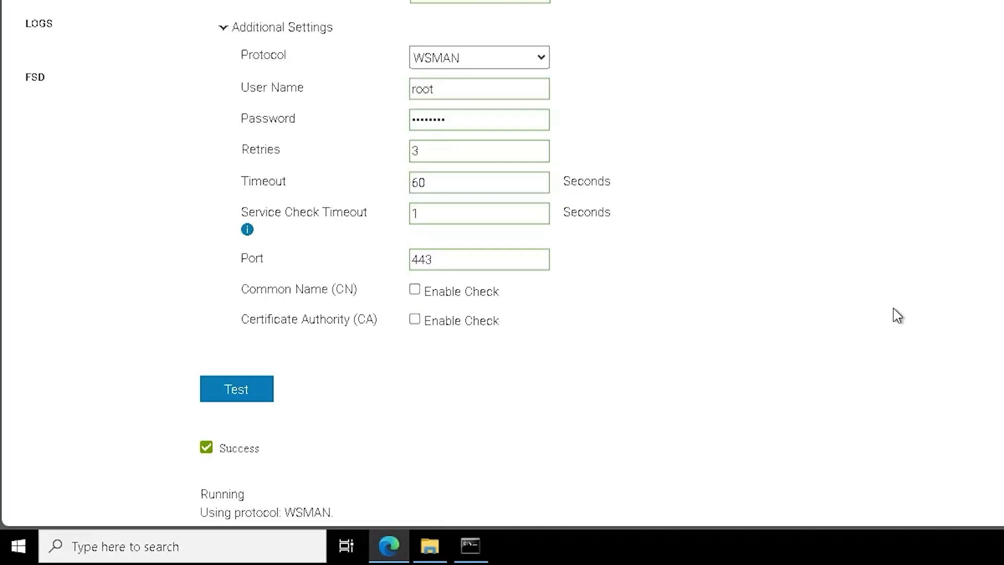
scroll(897, 315, down, 2)
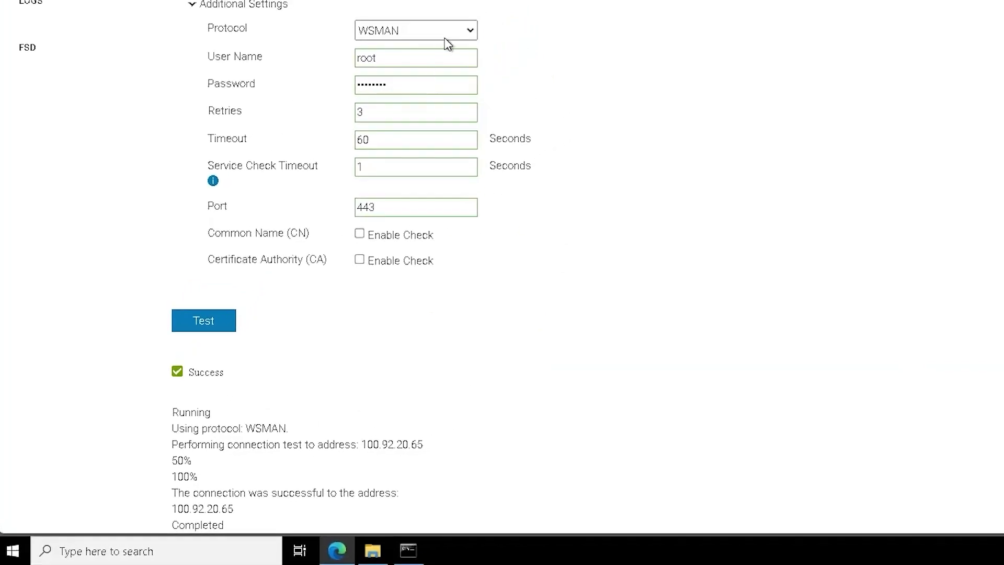
Step: Switch the protocol to REDFISH, re-enter root credentials, and run a successful test
click(444, 37)
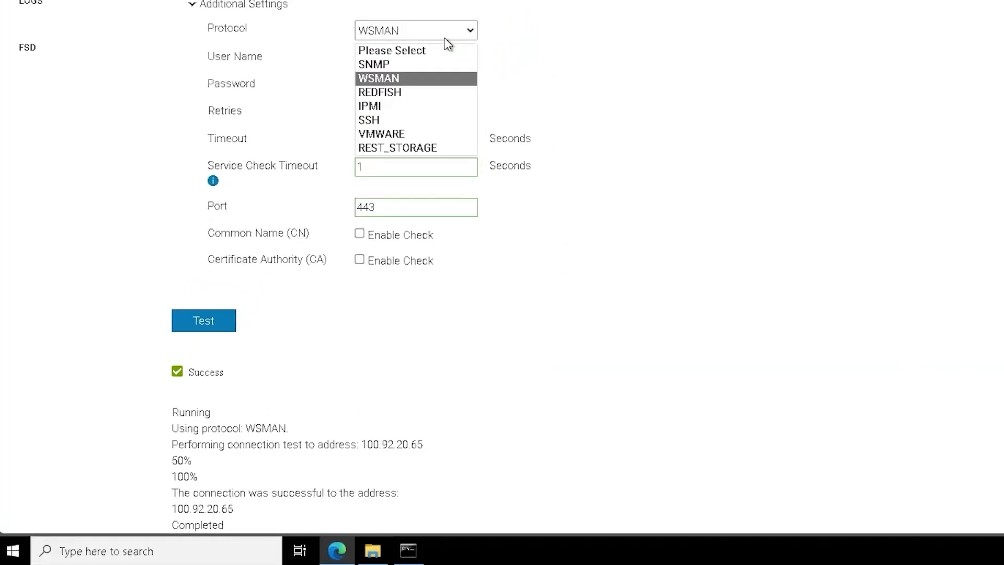
click(413, 94)
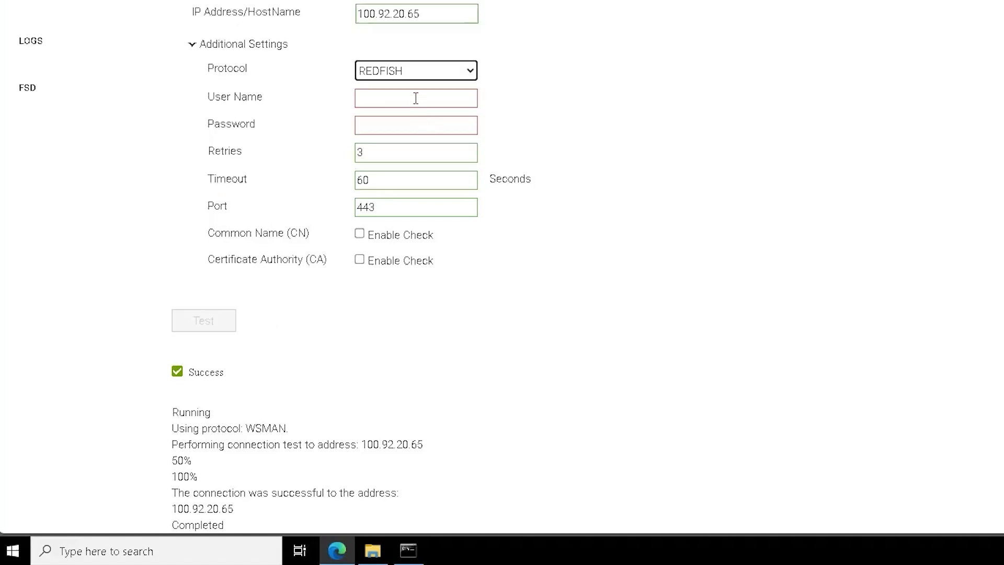
click(413, 98)
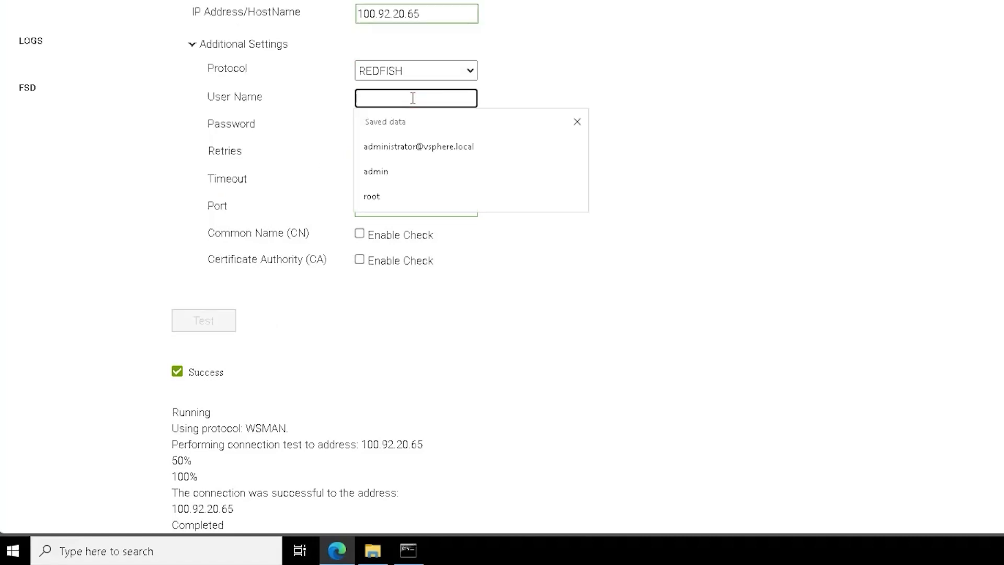
text(root)
key(Tab)
text(********)
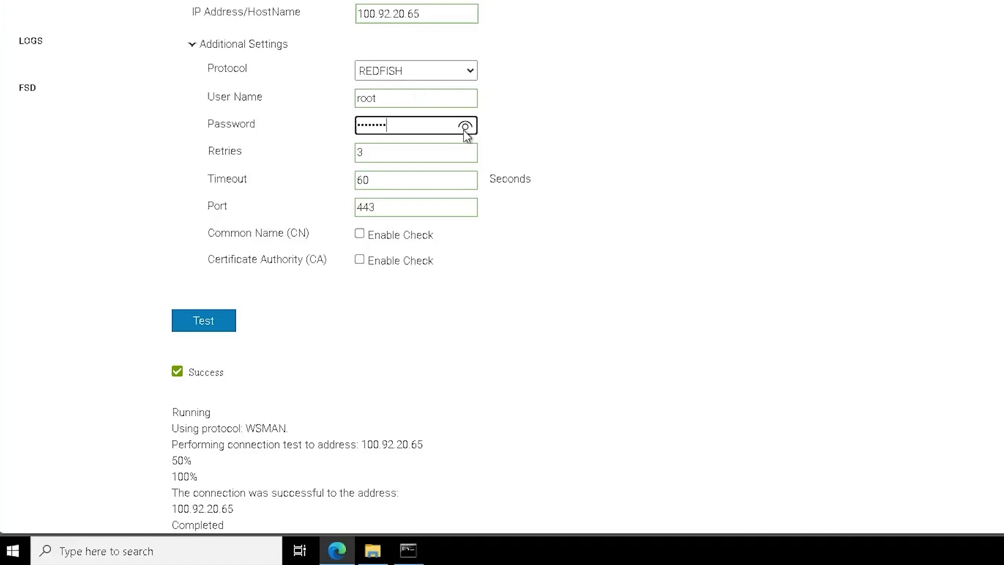
mouse_move(397, 188)
click(218, 317)
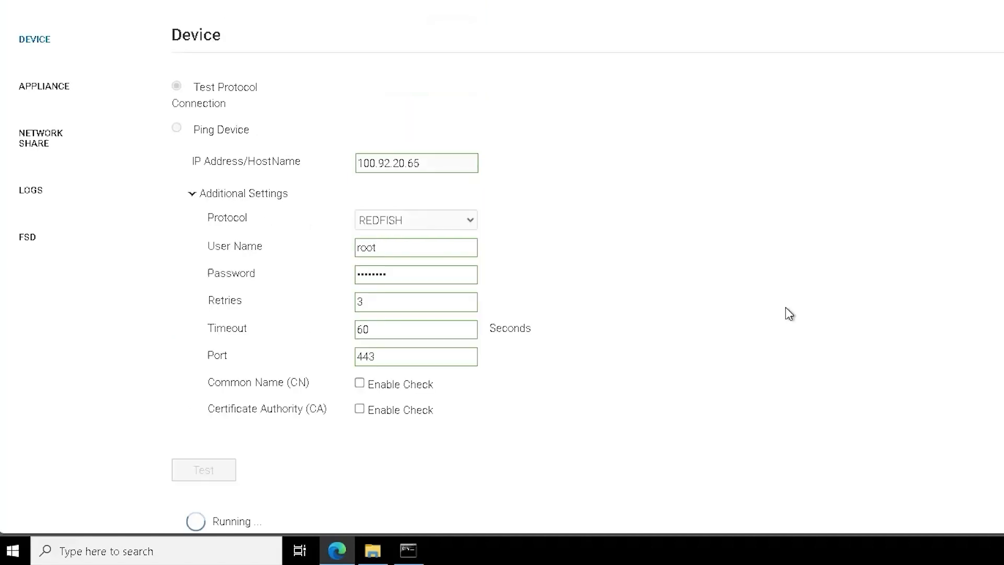
scroll(781, 305, down, 2)
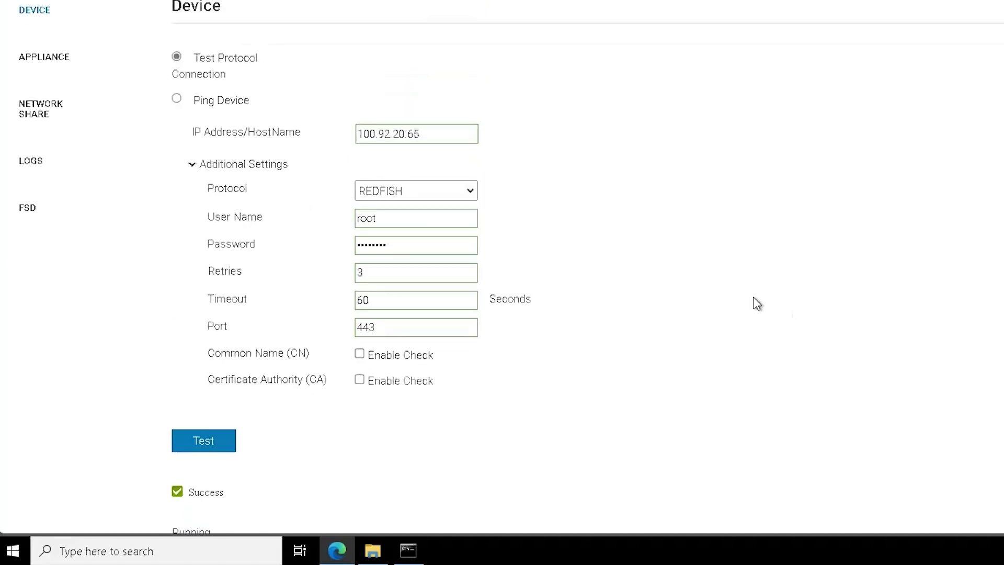
scroll(732, 319, down, 2)
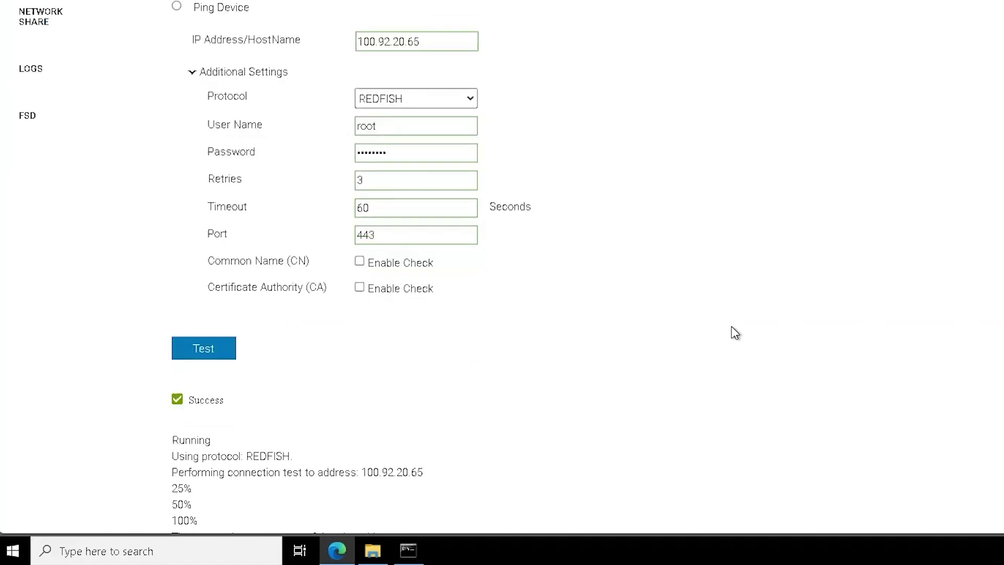
scroll(734, 330, down, 1)
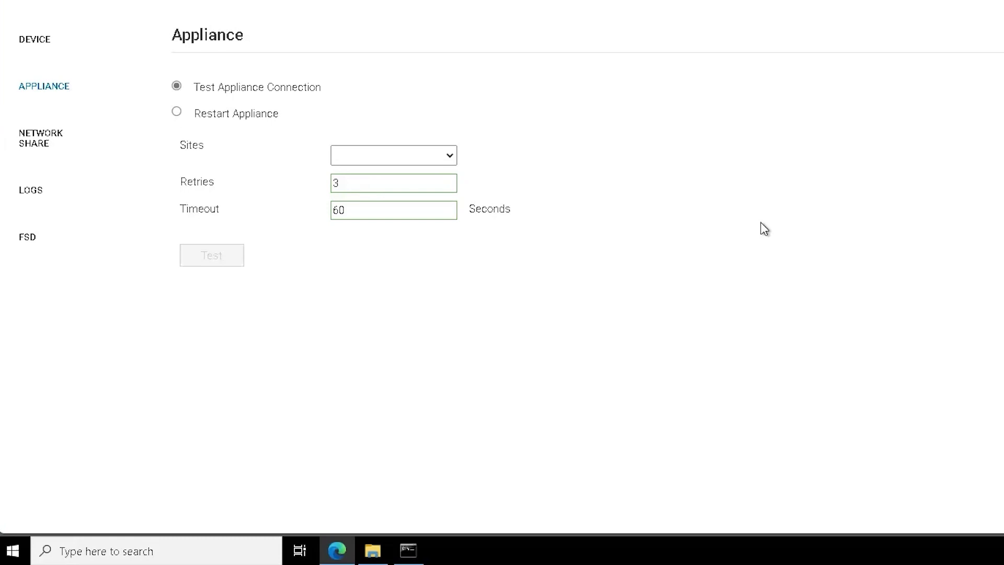
Step: Test appliance connectivity across all sites, confirming Dell Online and Warranty Information succeed
click(360, 155)
click(361, 191)
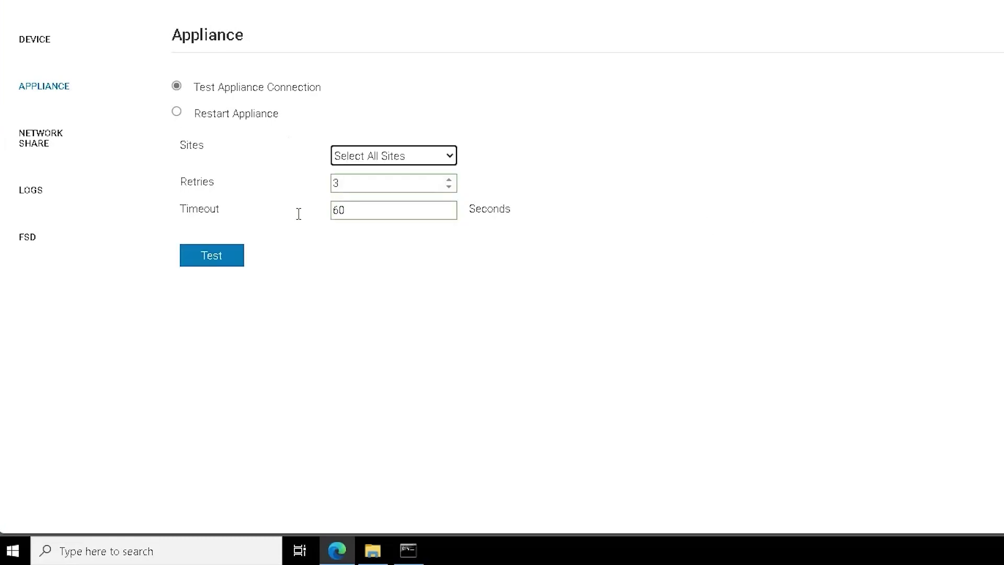
click(209, 261)
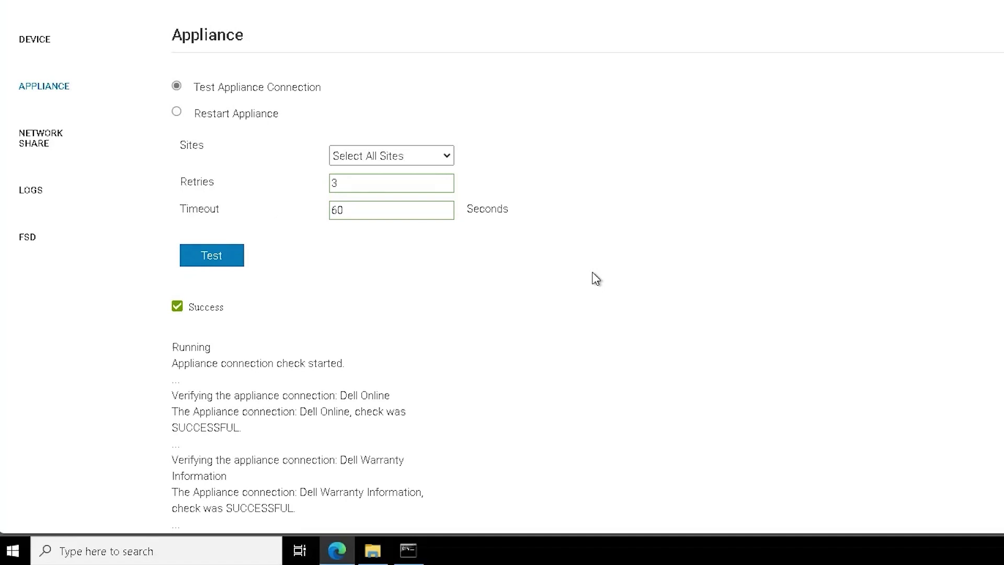
scroll(596, 279, down, 1)
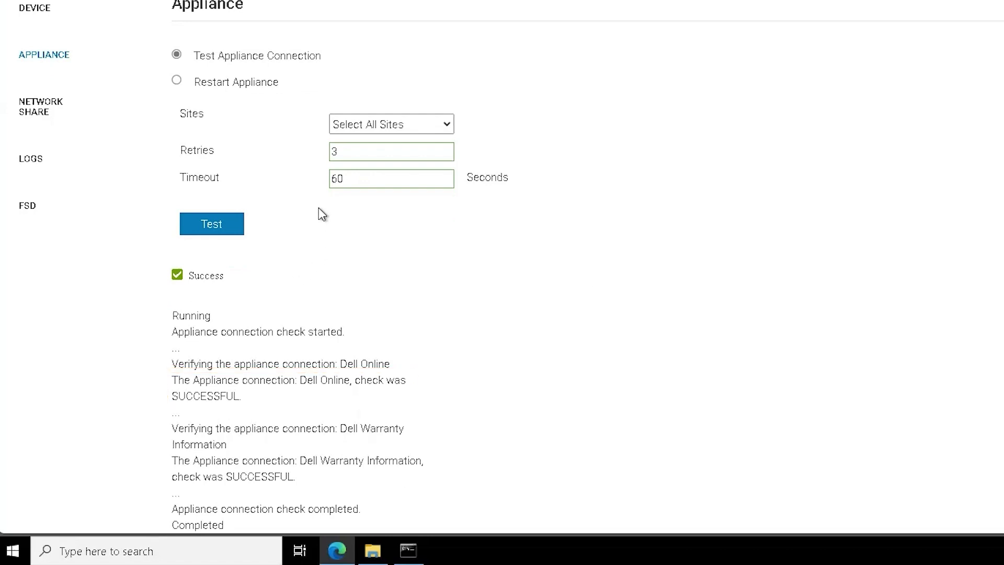
click(177, 82)
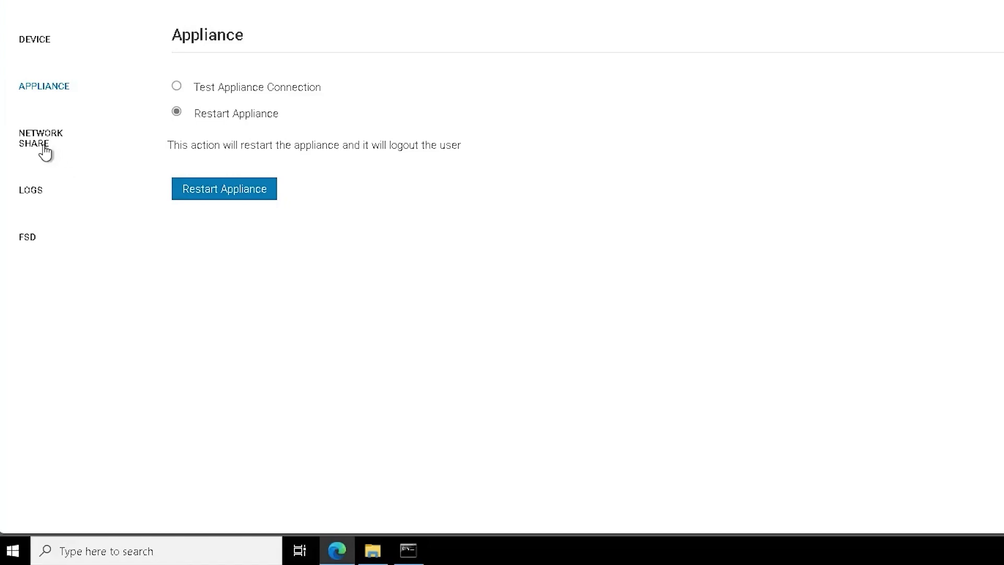
Step: Set an NFS share at 100.92.5.27, path /var/nfs/general, and test it successfully
scroll(45, 152, down, 1)
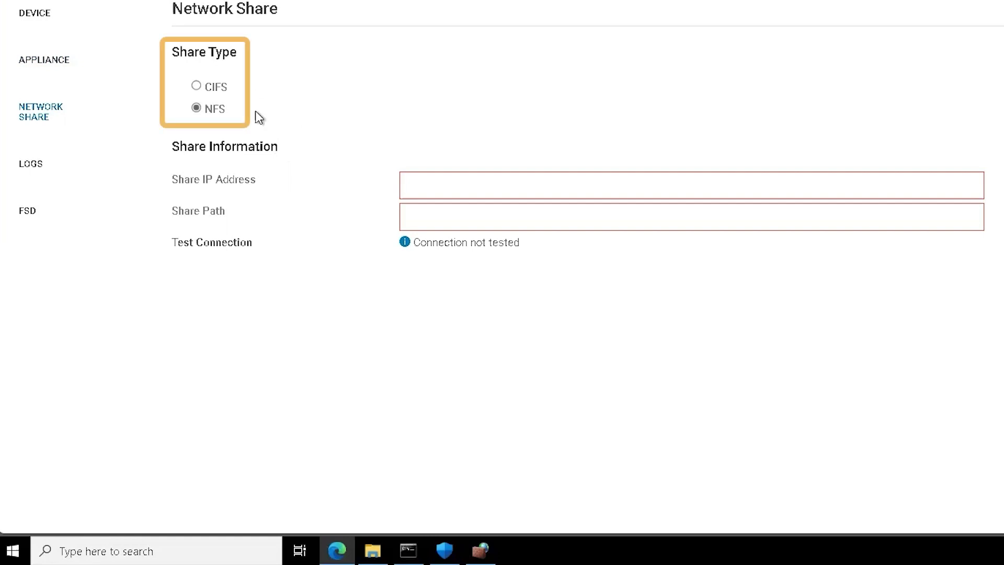
click(214, 93)
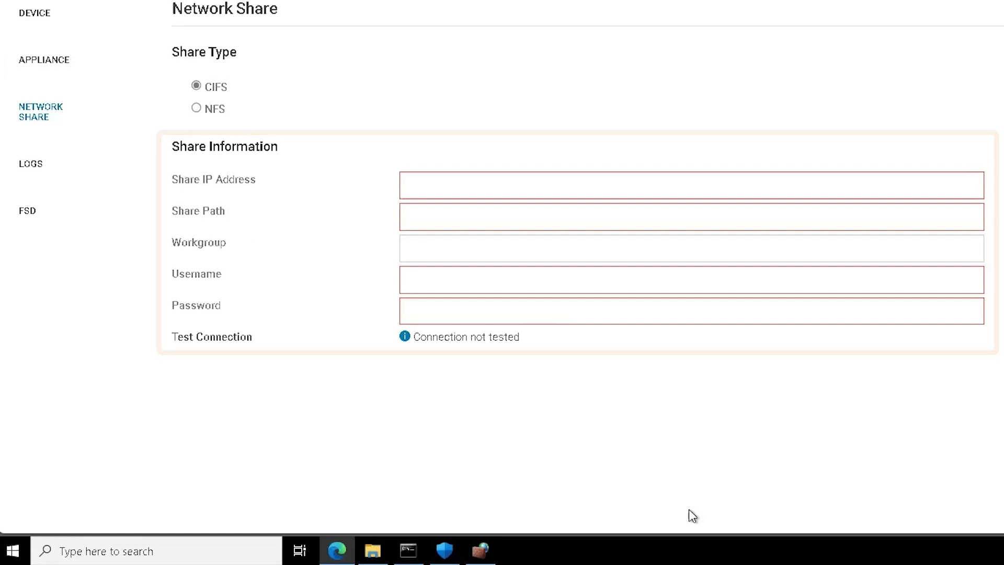
click(436, 311)
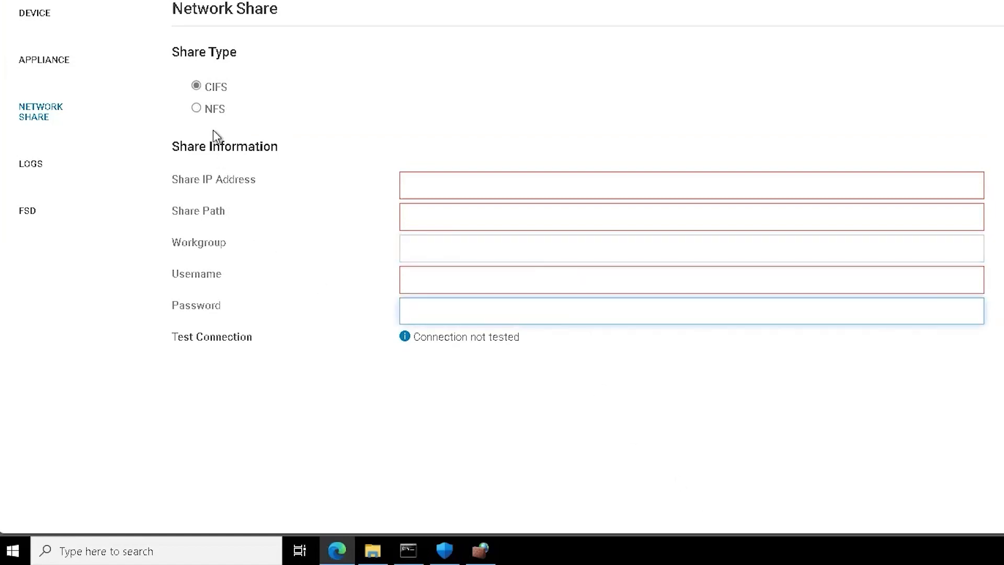
click(195, 111)
click(622, 192)
text(100.92.5.27)
key(Tab)
text(/var/nfs/general)
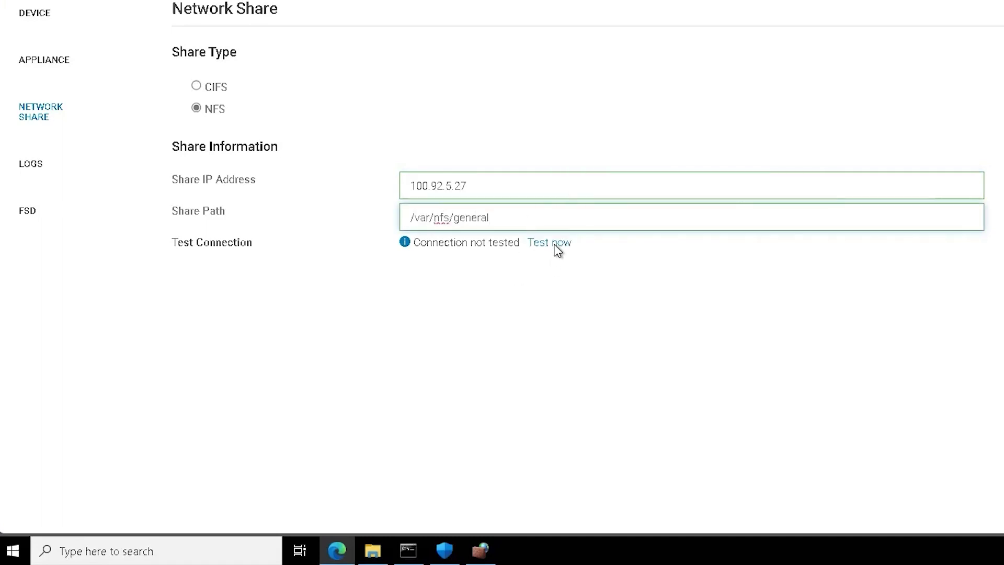
click(550, 244)
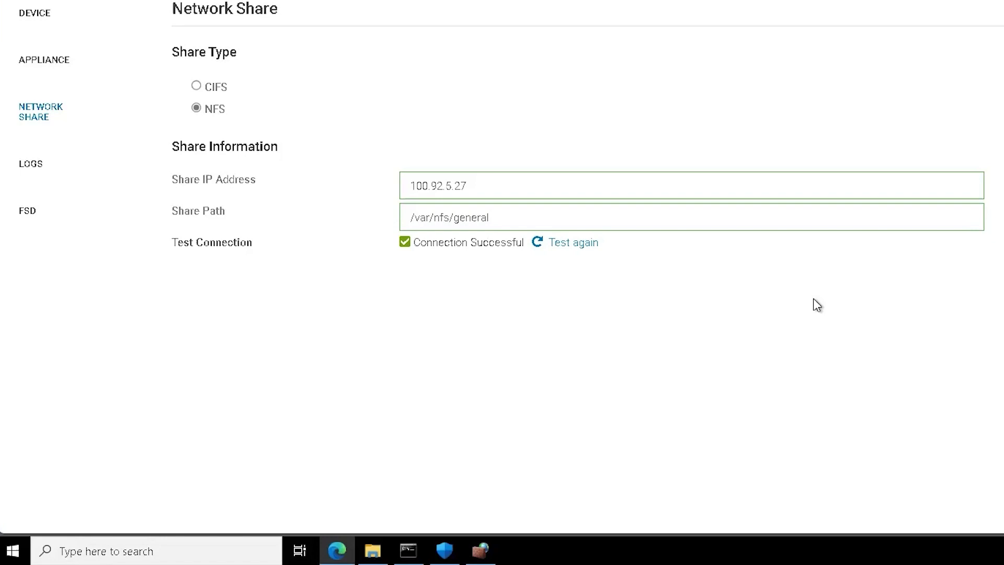
Step: Generate the console log archive on the Logs page and download it
click(24, 174)
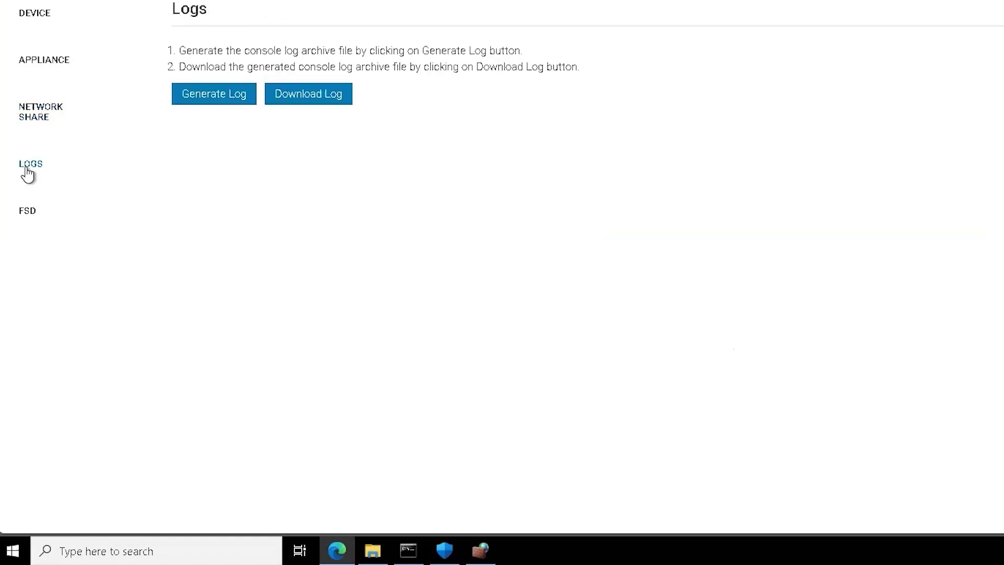
click(217, 107)
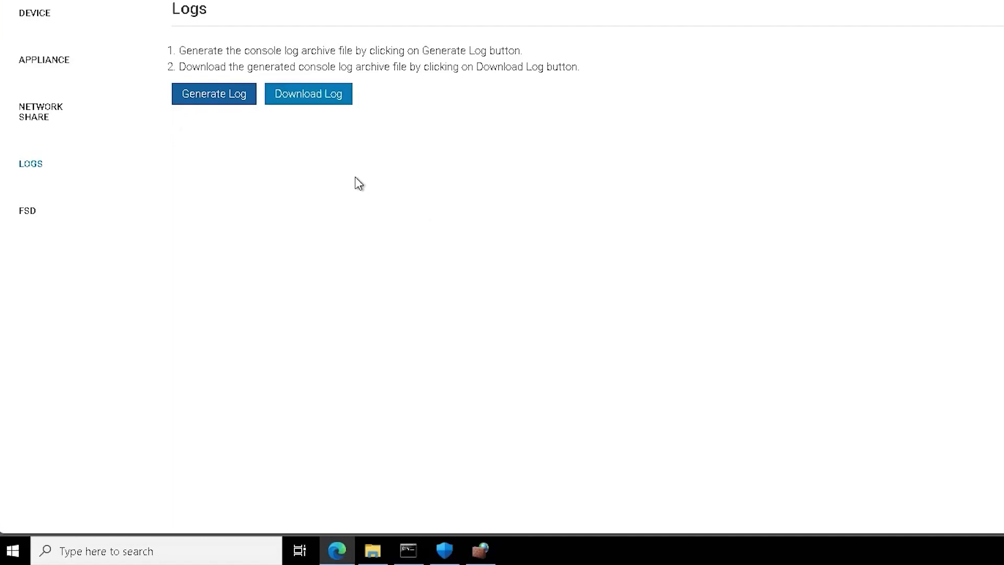
click(320, 95)
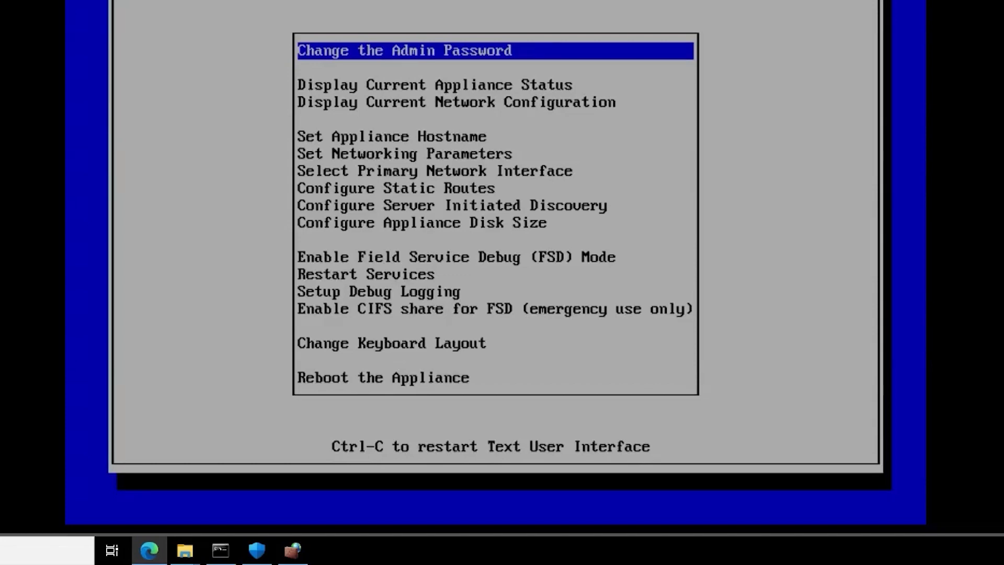
Step: Enable all debug logs under Setup Debug Logging in the appliance console
key(Down)
key(Down)
key(Down)
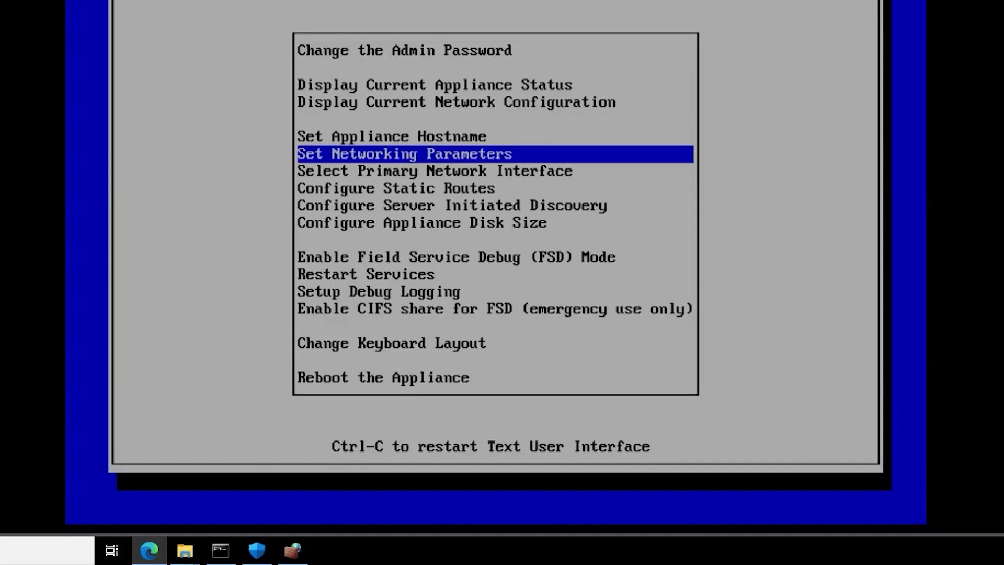
key(Down)
key(Down)
key(Down)
key(Down)
key(Down)
key(Down)
key(Down)
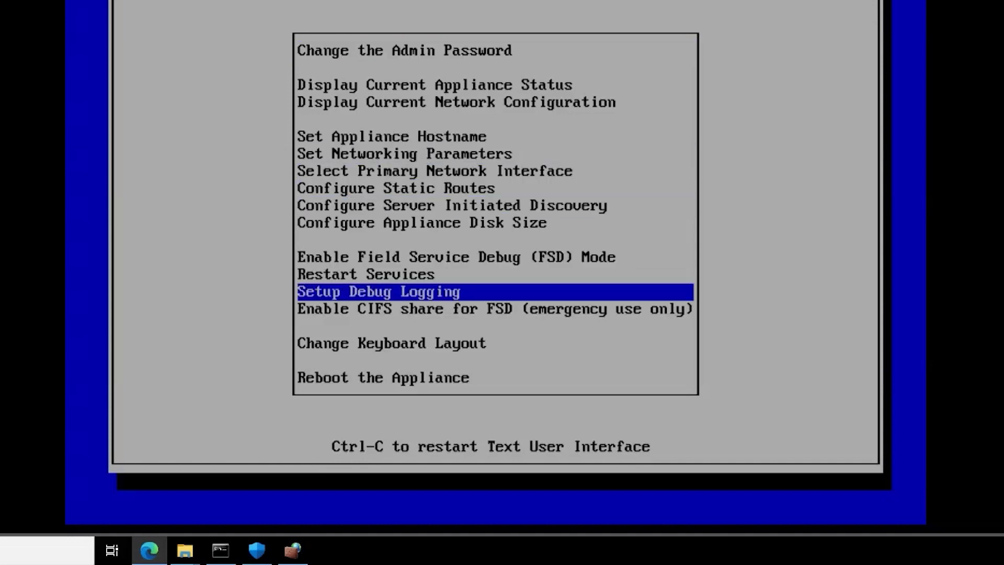
key(Return)
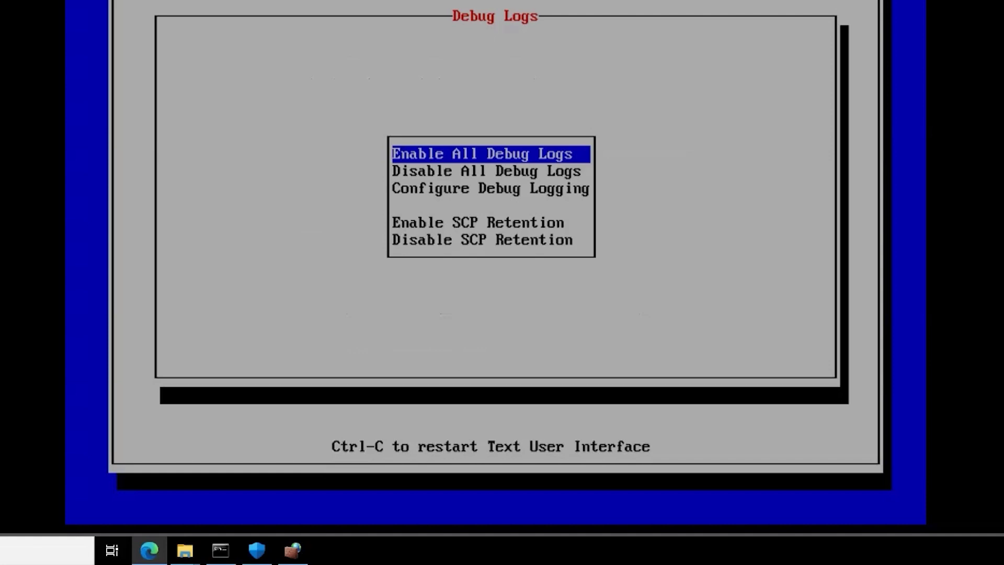
key(Return)
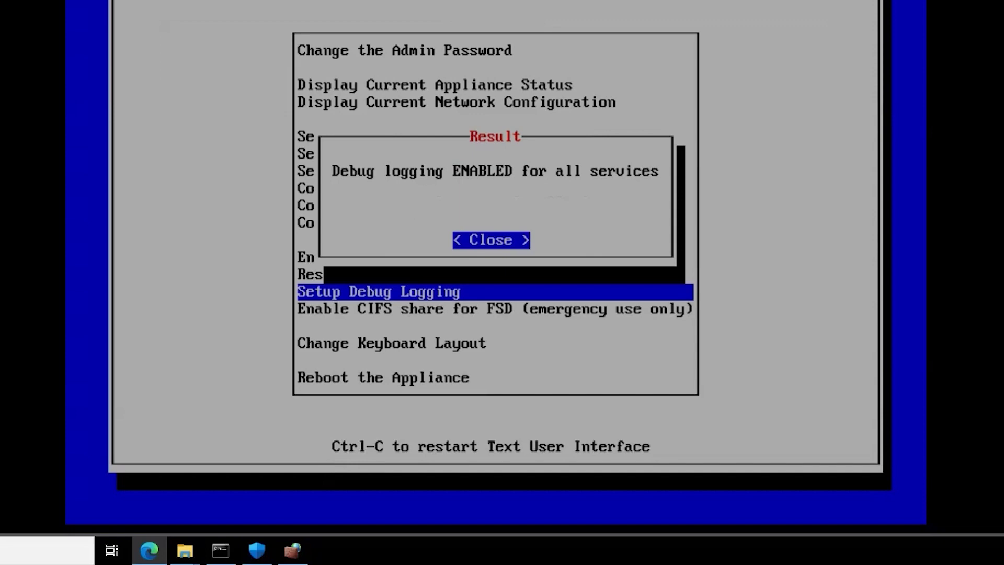
key(Return)
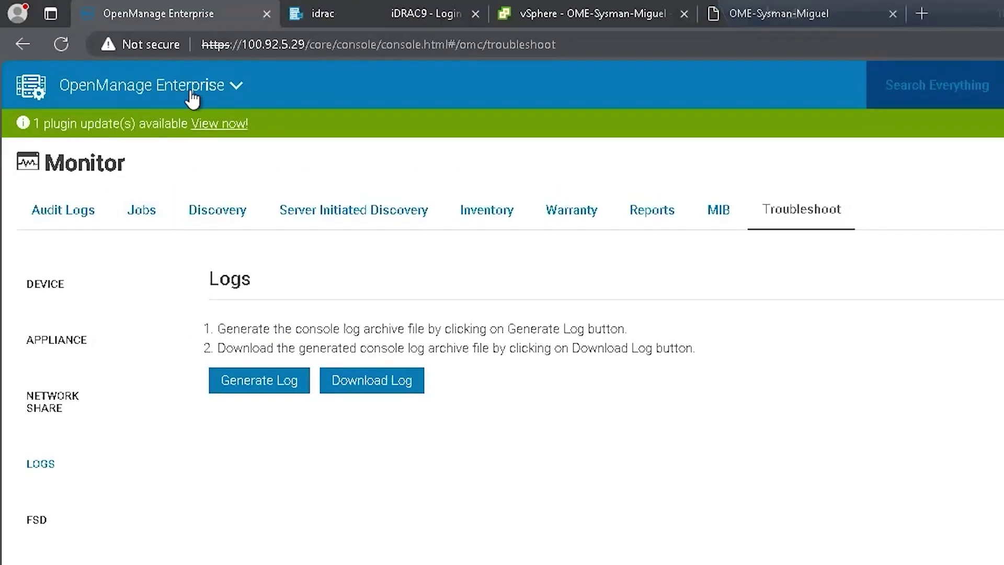
Step: Check the Home dashboard's debug-logging warning, then open the Field Service Debug page
click(192, 99)
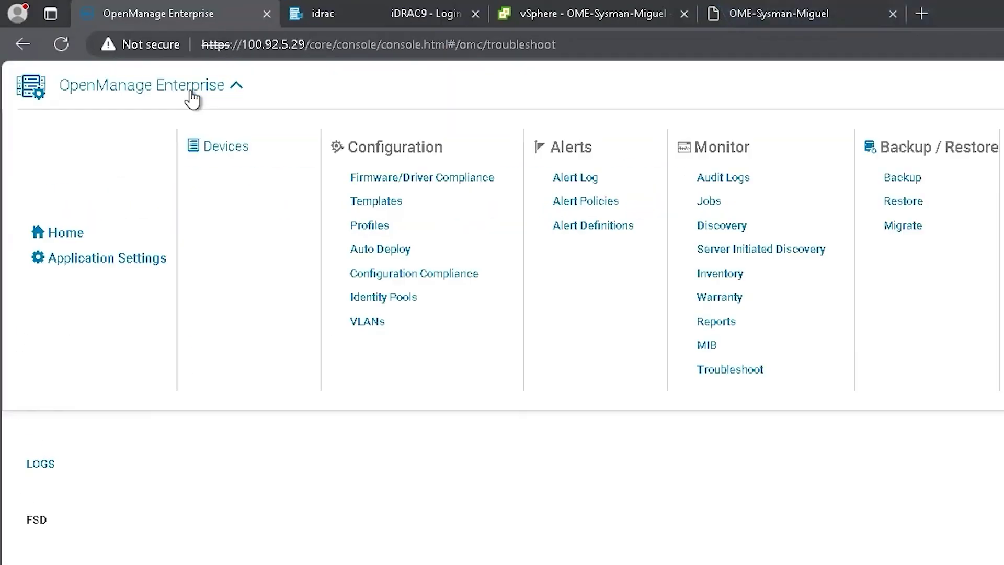
click(65, 232)
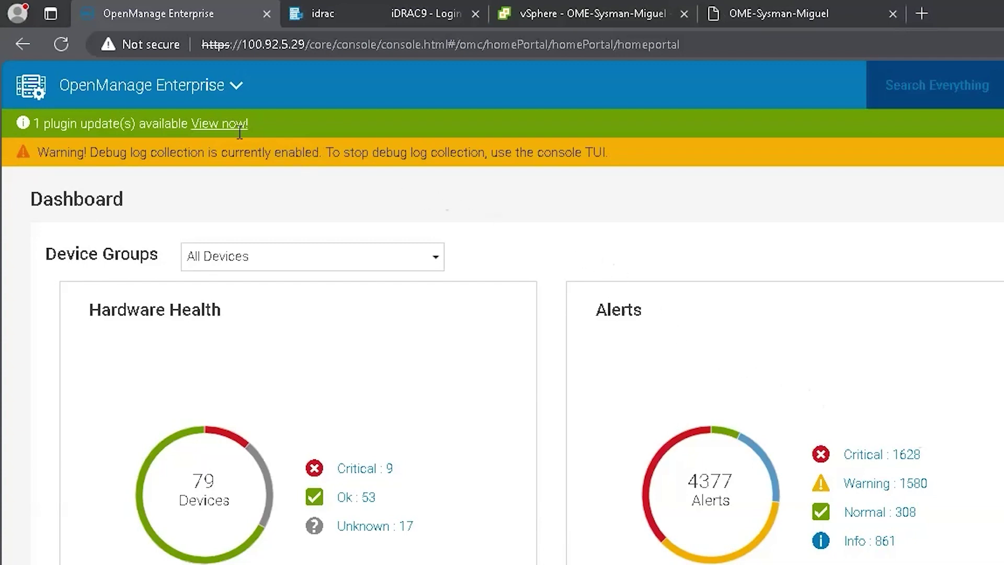
click(226, 84)
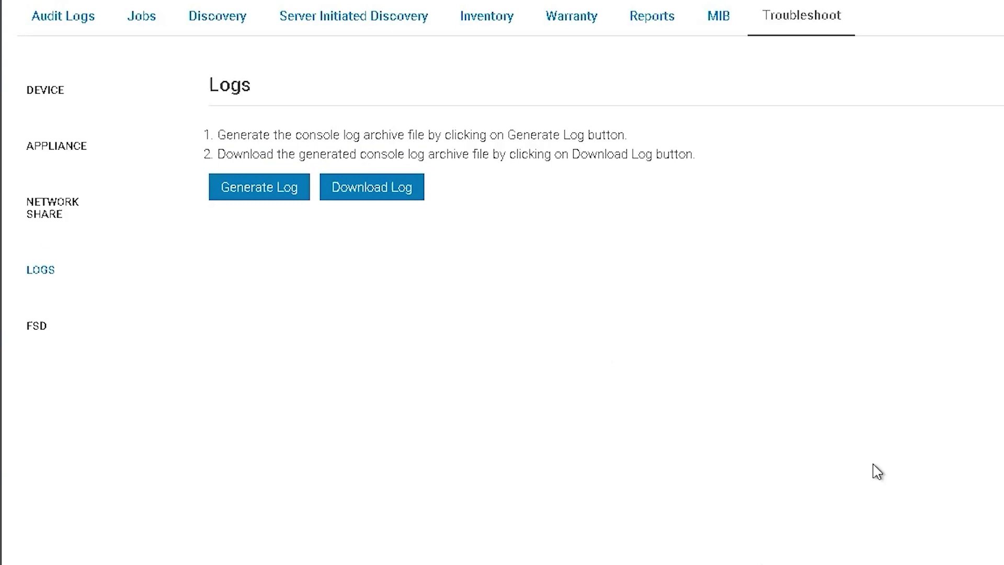
click(38, 328)
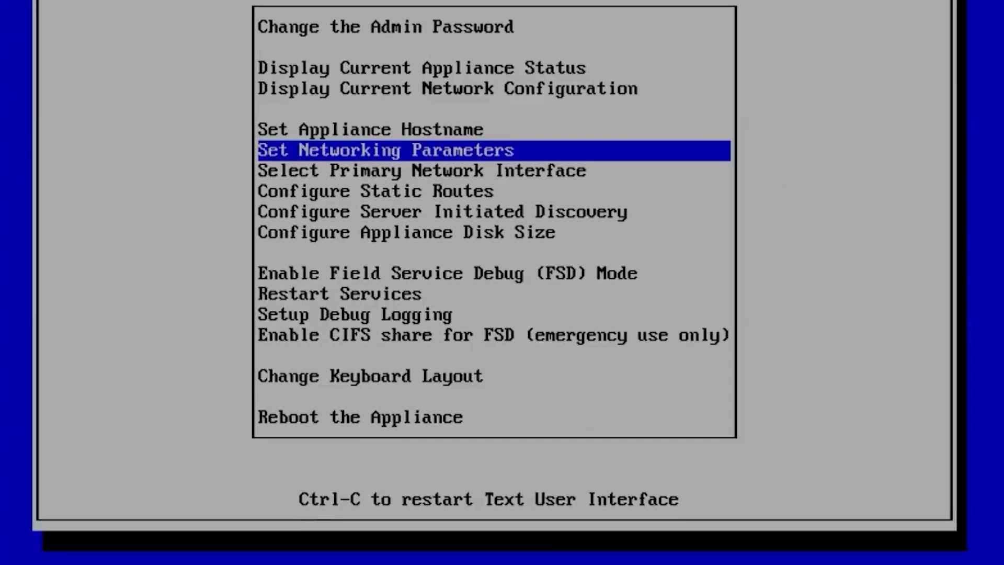
Step: Enable FSD mode, unblock capabilities, and generate the RootShell .dat request for 2023-09-23 to 2023-10-23
key(Down)
key(Down)
key(Down)
key(Down)
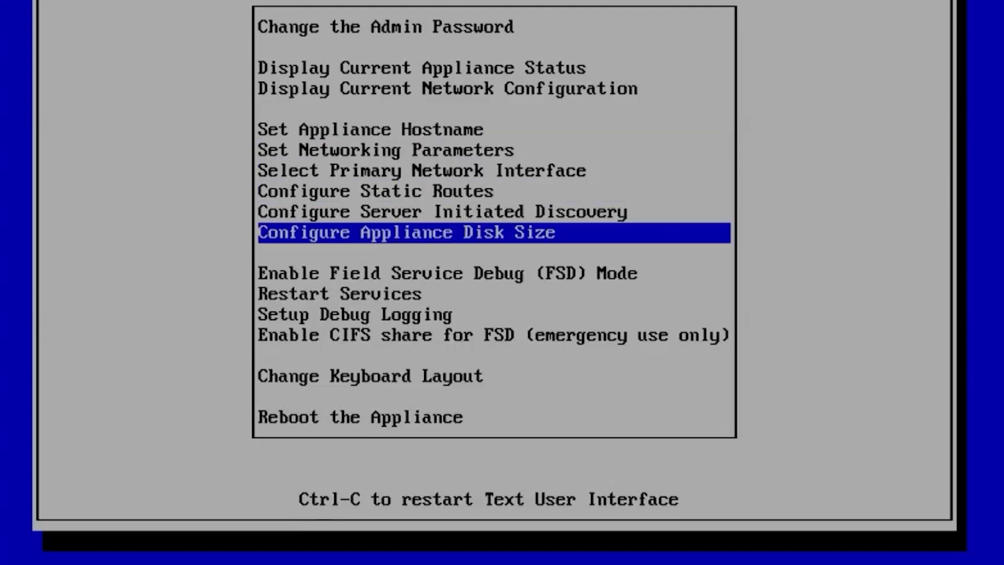
key(Down)
key(Return)
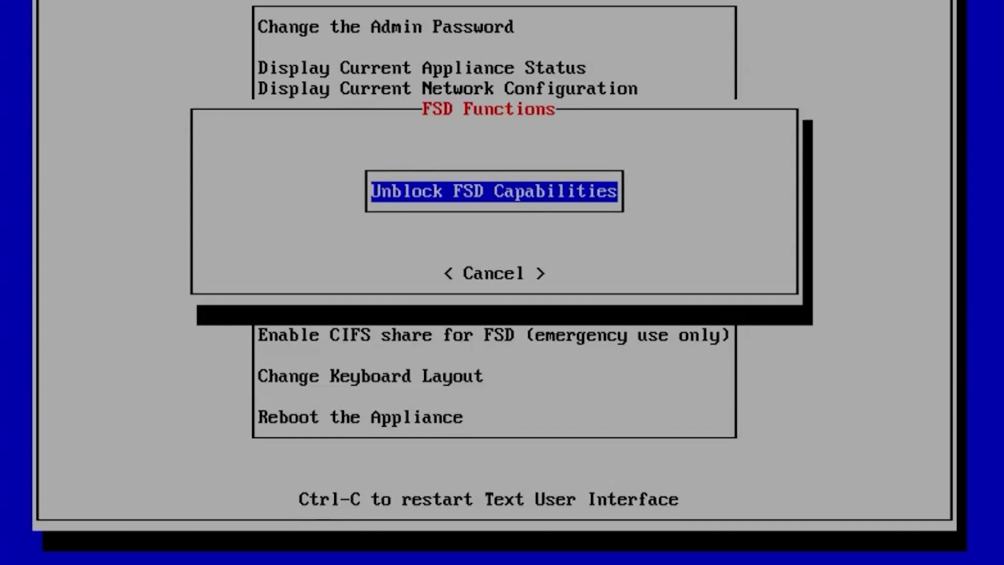
key(Return)
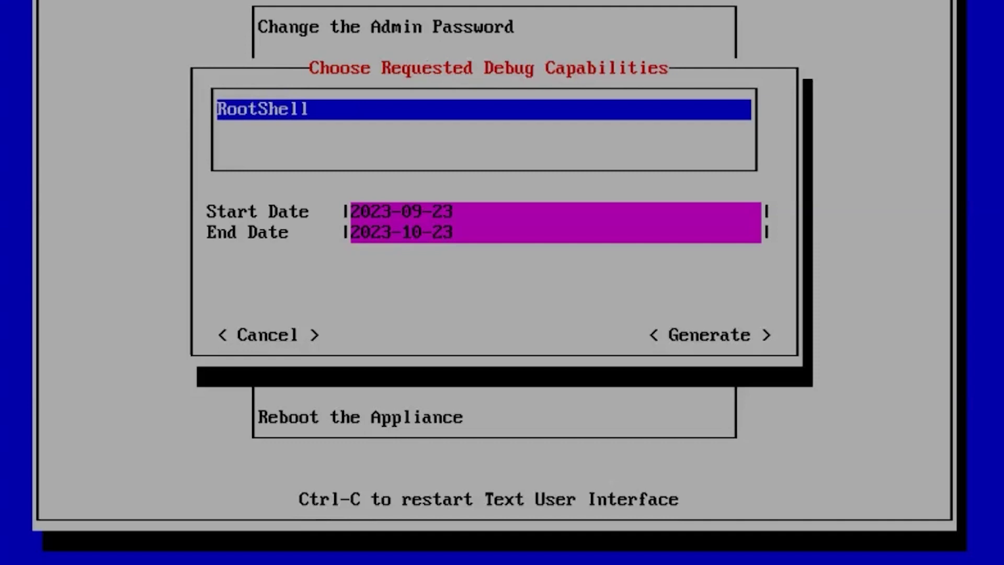
key(Tab)
key(Tab)
key(Tab)
key(Tab)
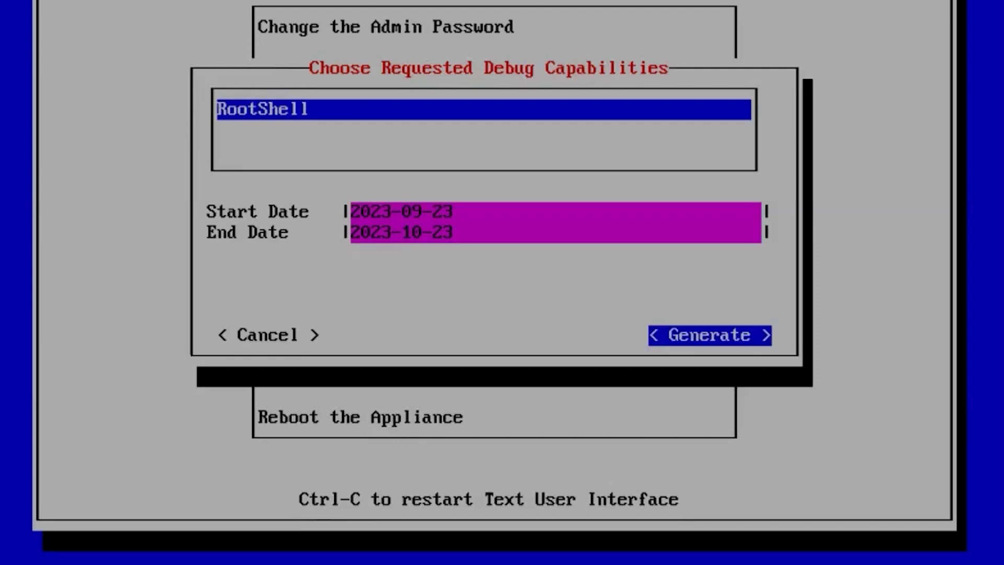
key(Return)
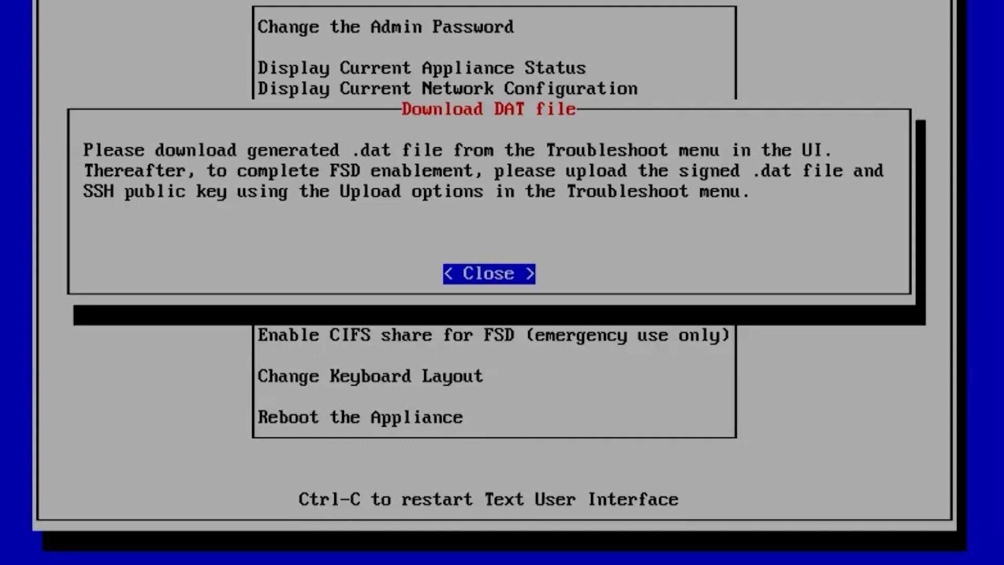
key(Return)
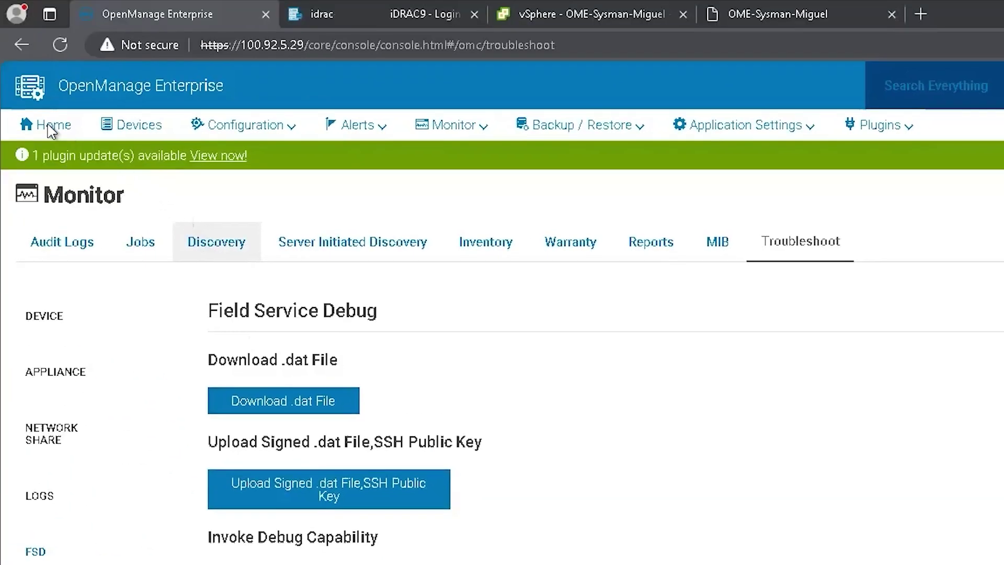
Step: From Home, go to Monitor > Troubleshoot > FSD and download the .dat file
click(46, 125)
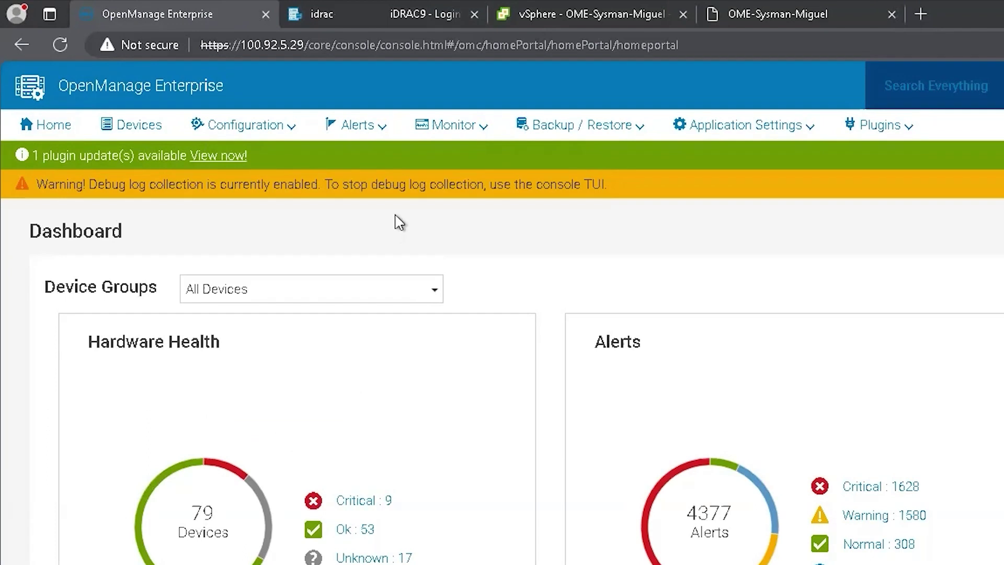
click(467, 140)
click(465, 385)
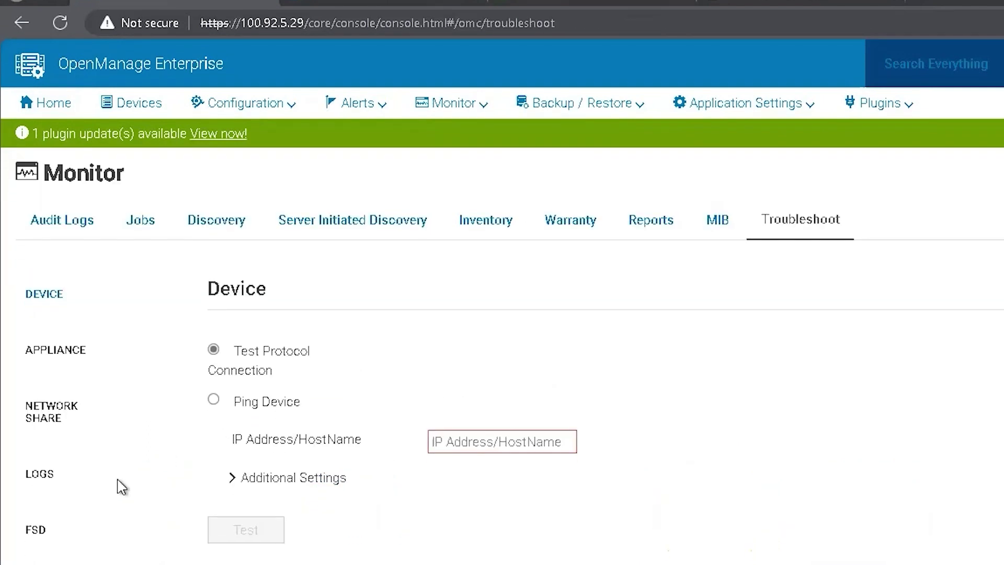
click(42, 442)
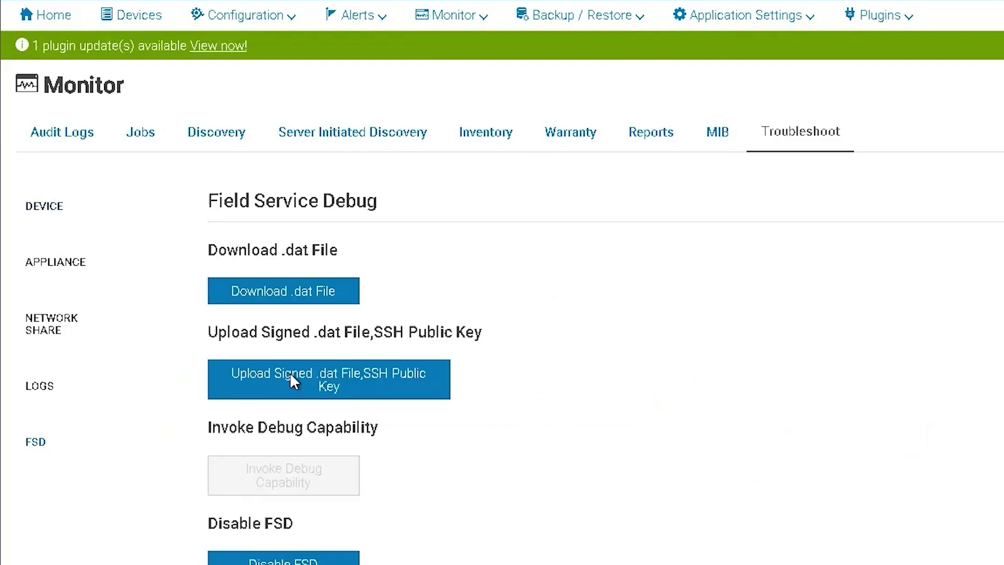
click(321, 305)
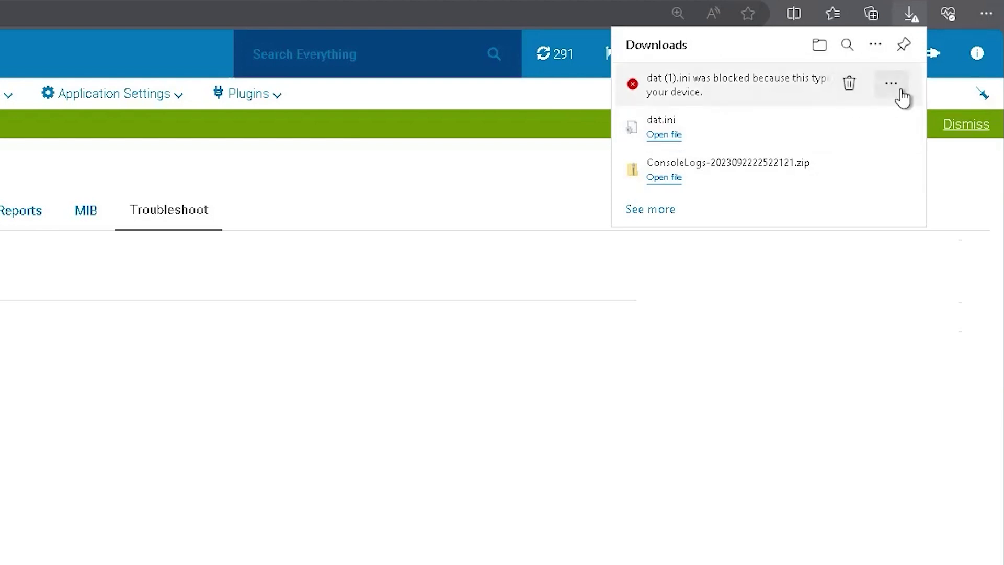
Step: Keep the blocked dat (1).ini download in Edge and show it in the Downloads folder
click(901, 92)
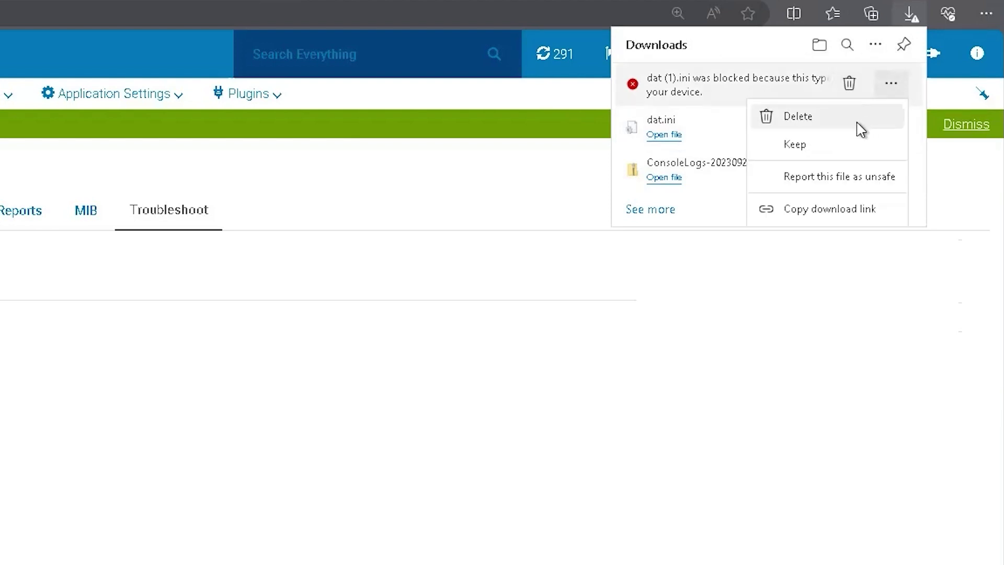
click(840, 151)
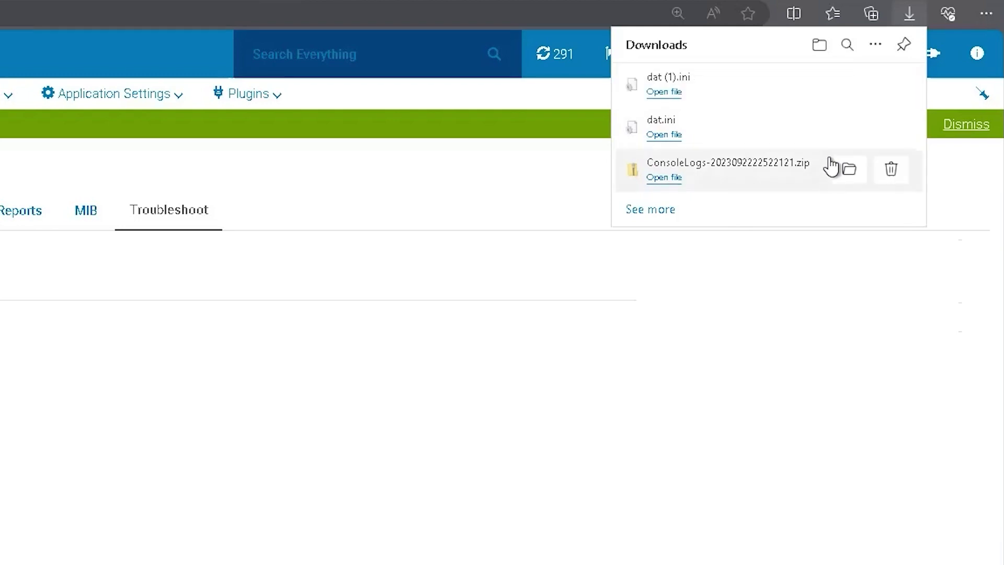
click(848, 83)
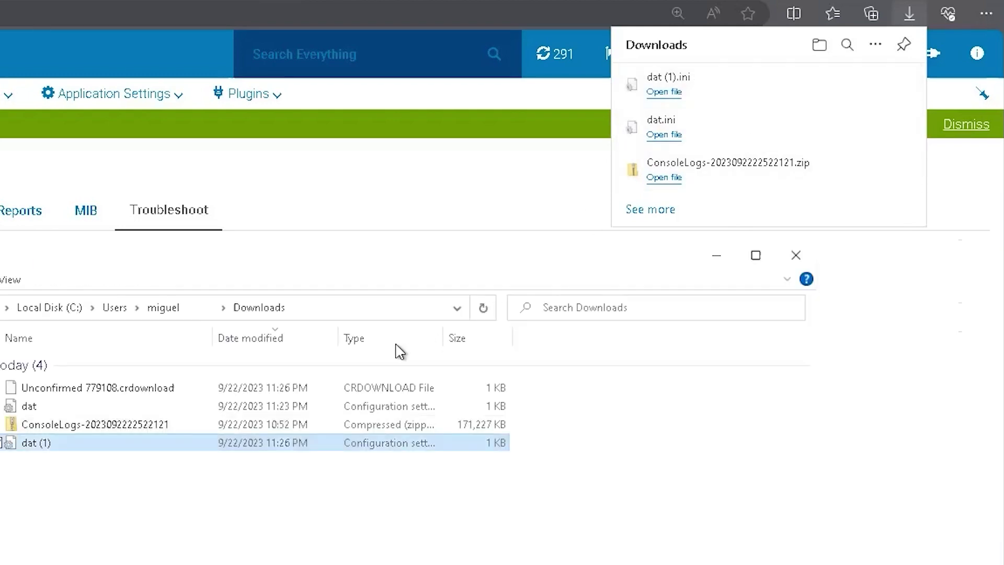